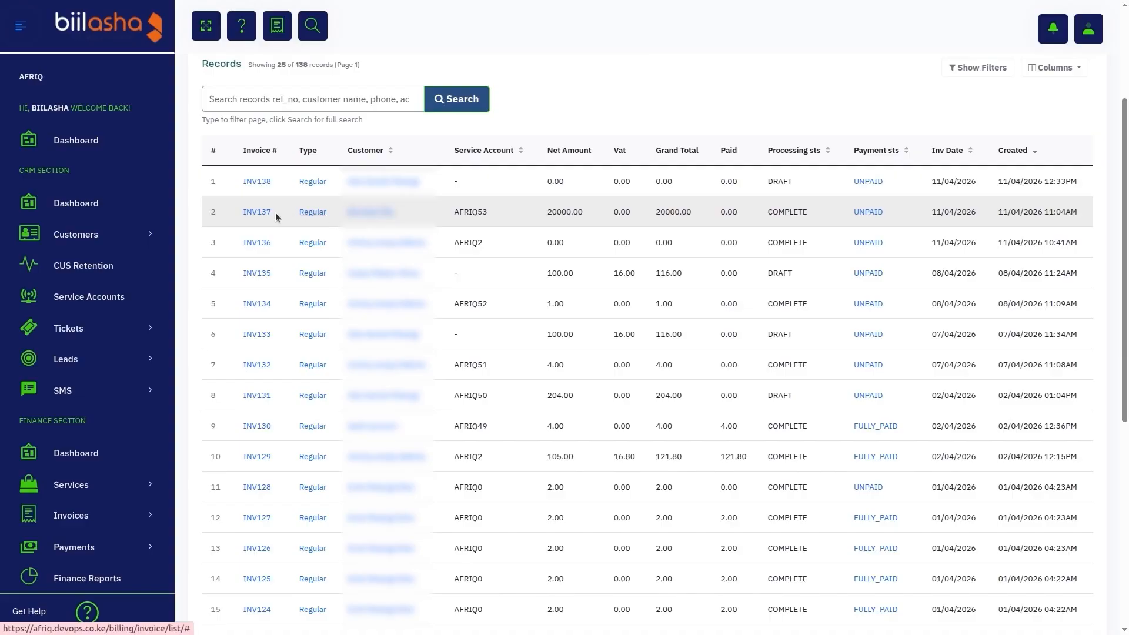
Step: Open the newest draft invoice and add a custom item titled "type anything" with a unit price of 10000
click(259, 185)
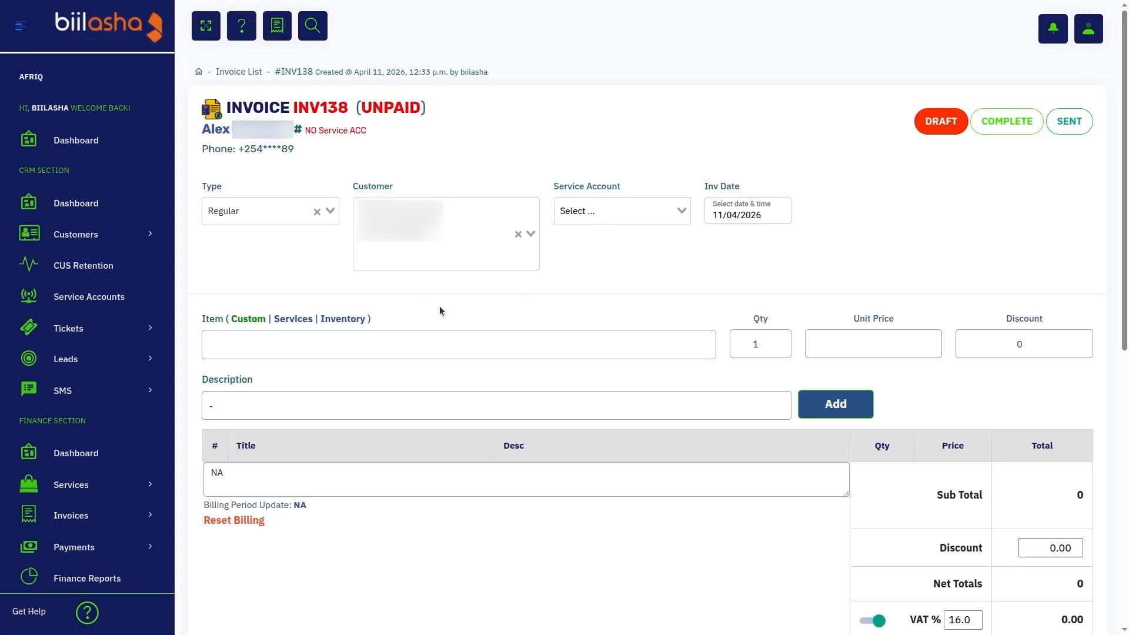
click(272, 344)
text(type anything)
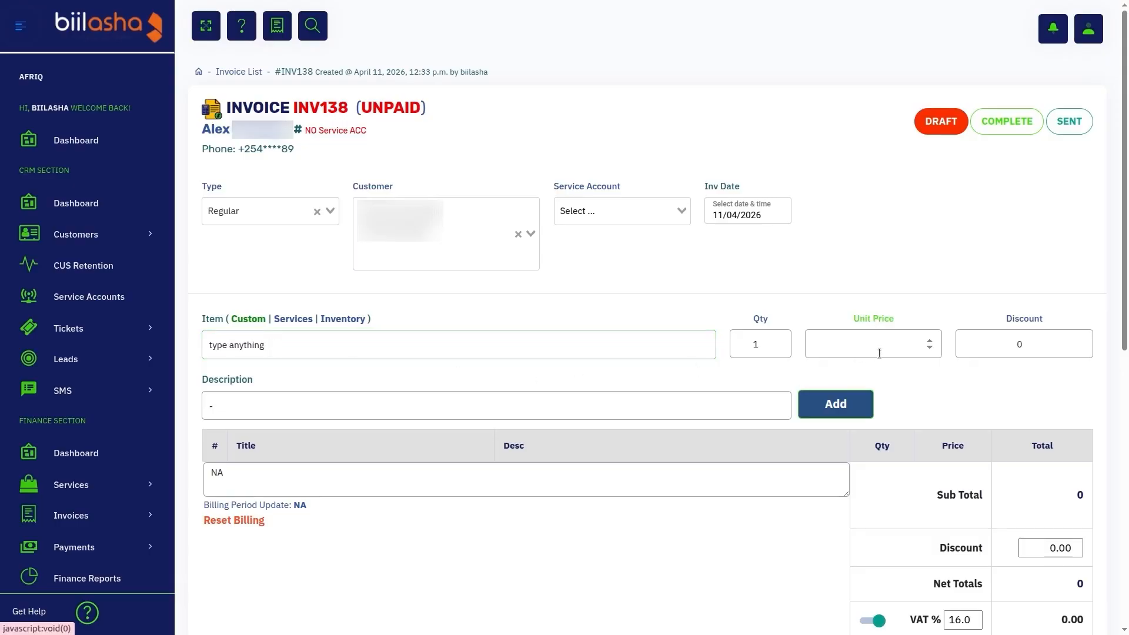
click(879, 352)
text(10000)
key(Return)
scroll(588, 327, down, 3)
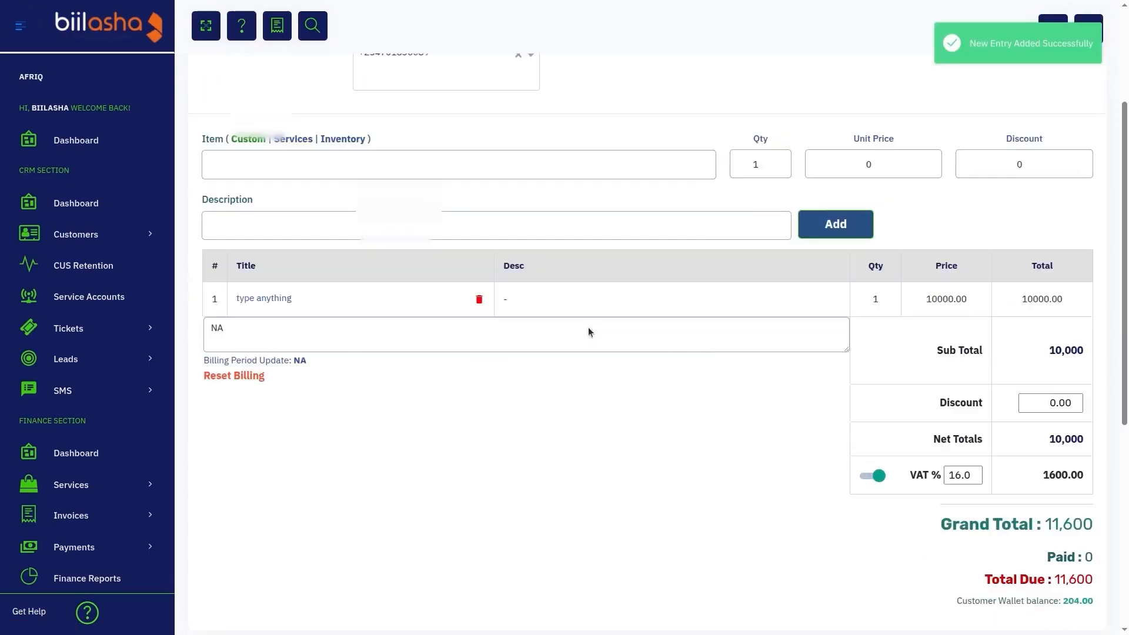
scroll(588, 328, down, 1)
scroll(588, 332, up, 4)
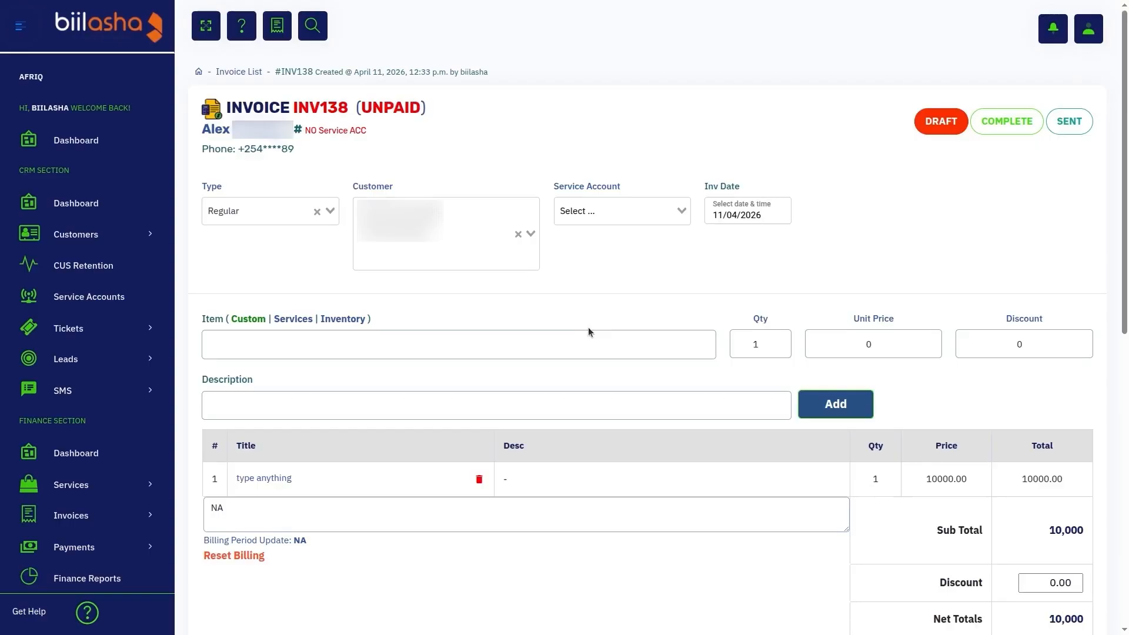
Step: Add the service Home Microwave 12 to the invoice as a line item with quantity 1
click(296, 319)
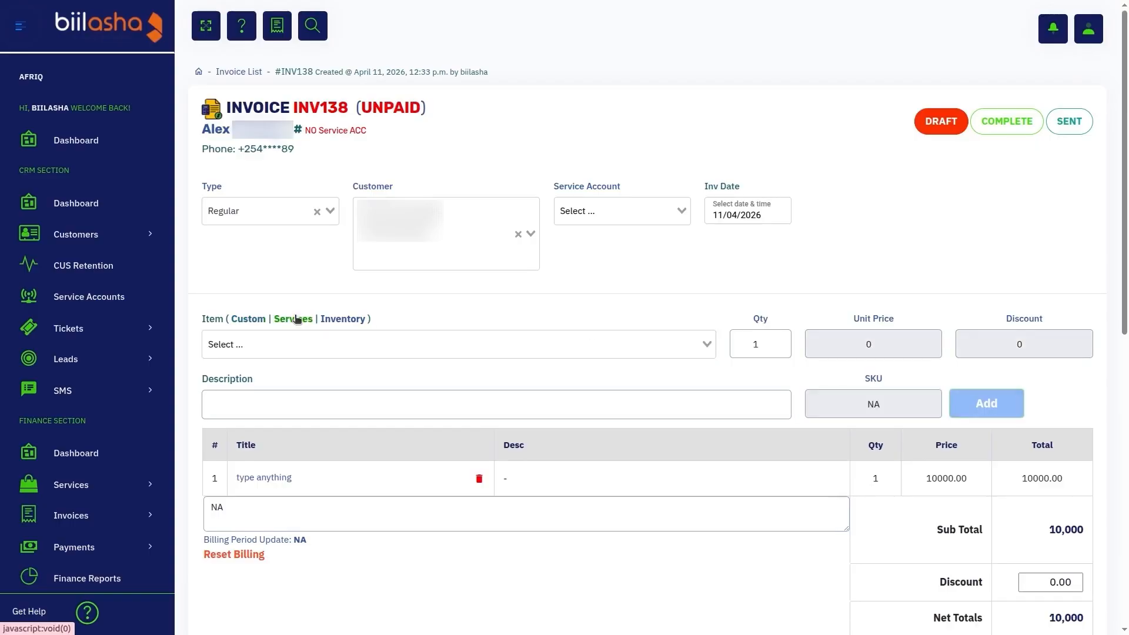
click(325, 350)
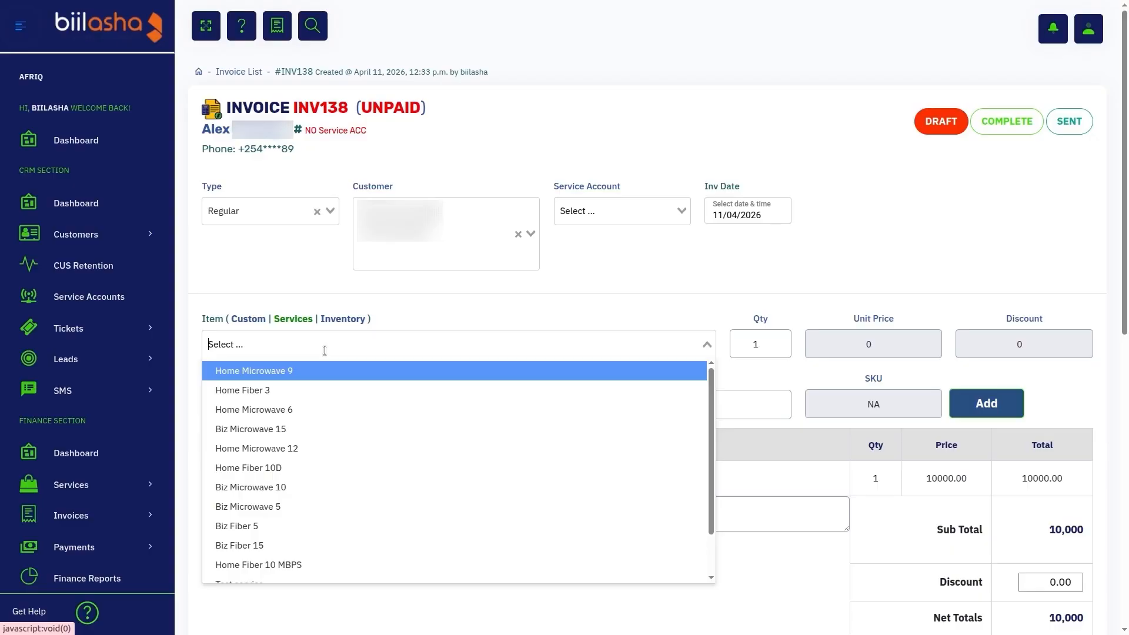
scroll(324, 350, down, 1)
scroll(270, 422, down, 1)
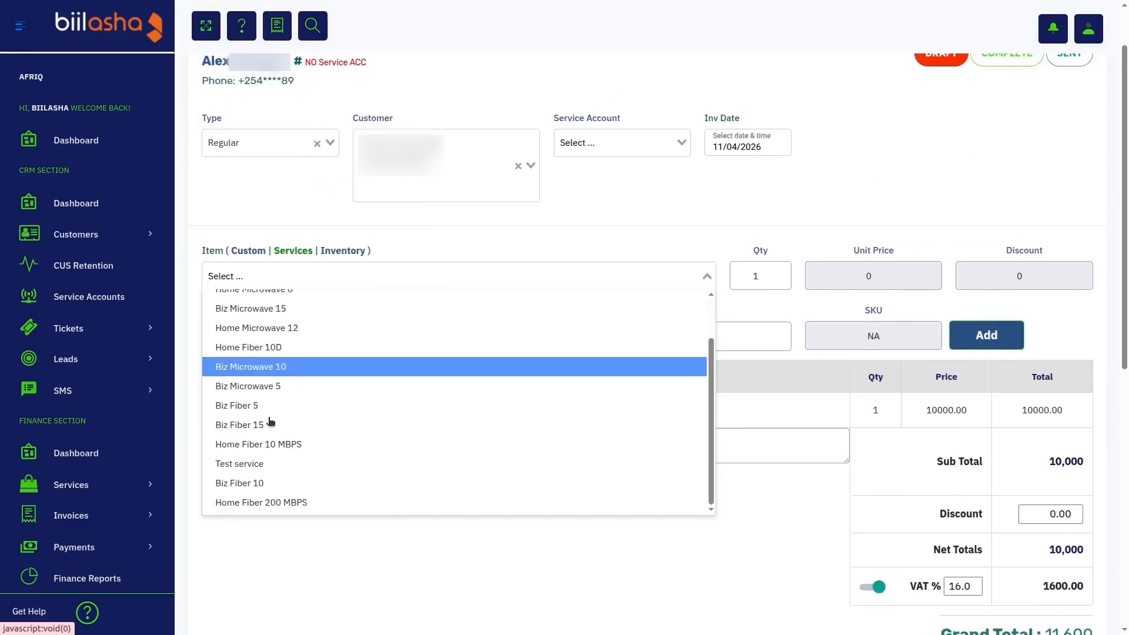
scroll(270, 421, up, 1)
scroll(271, 421, down, 1)
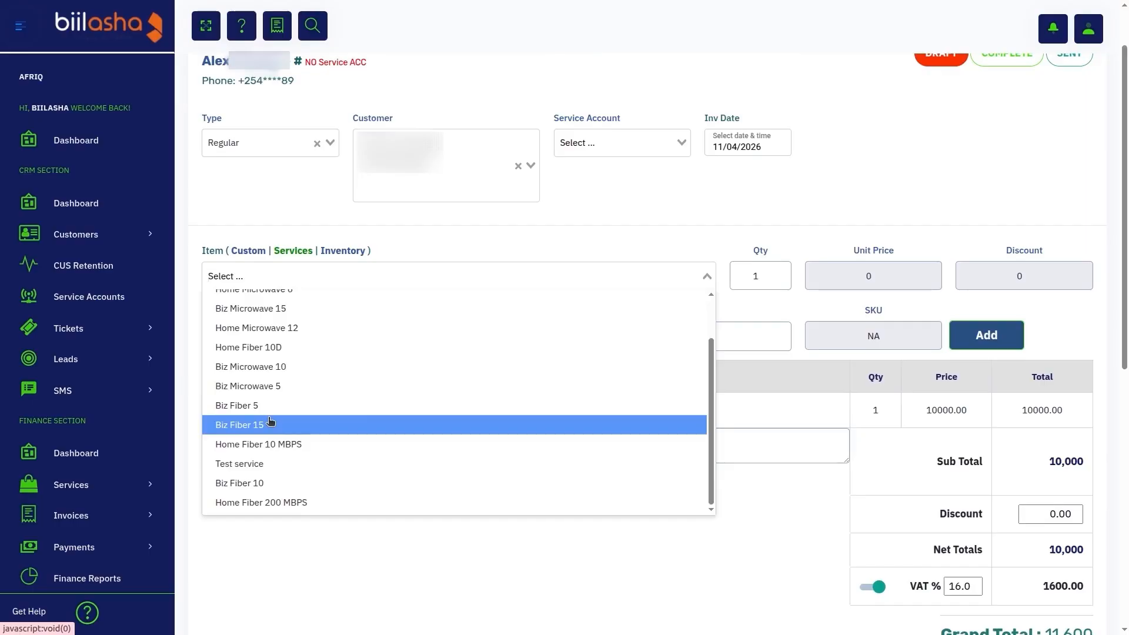
click(268, 327)
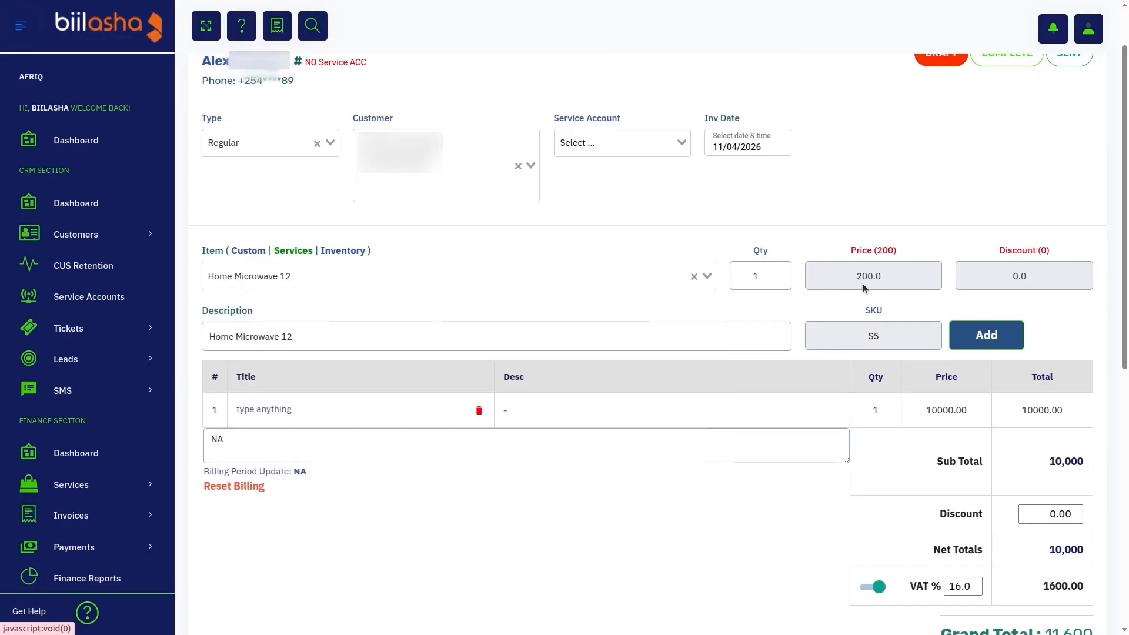
click(985, 333)
Step: Add the inventory item Mikrotik RB4011iGS+ to the invoice with quantity 1
click(344, 251)
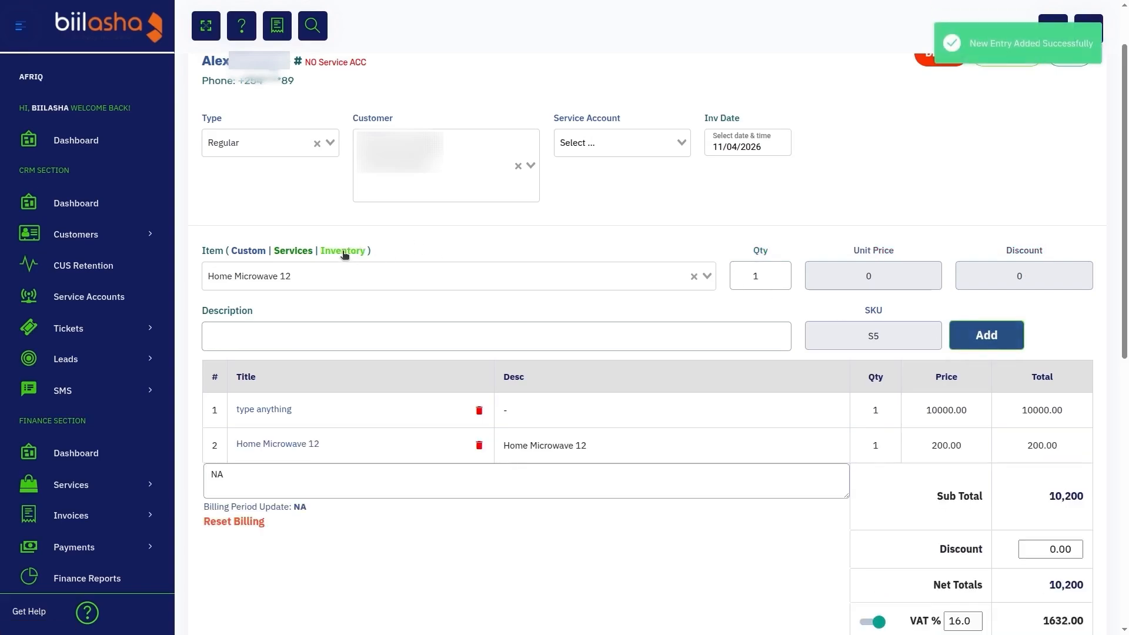
click(359, 288)
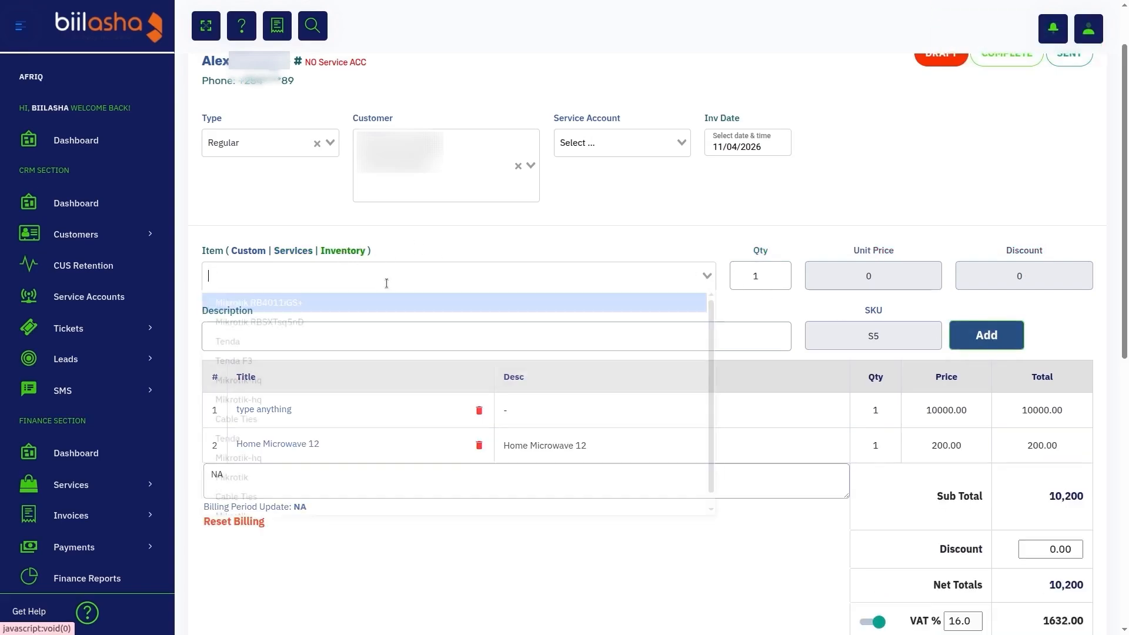
click(327, 301)
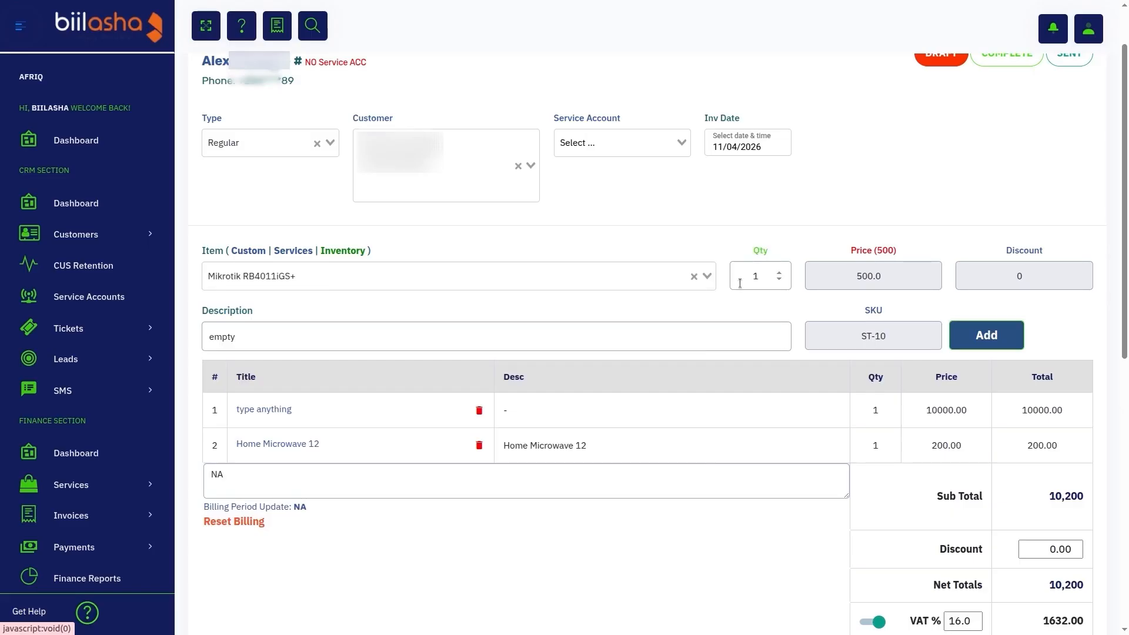
click(971, 336)
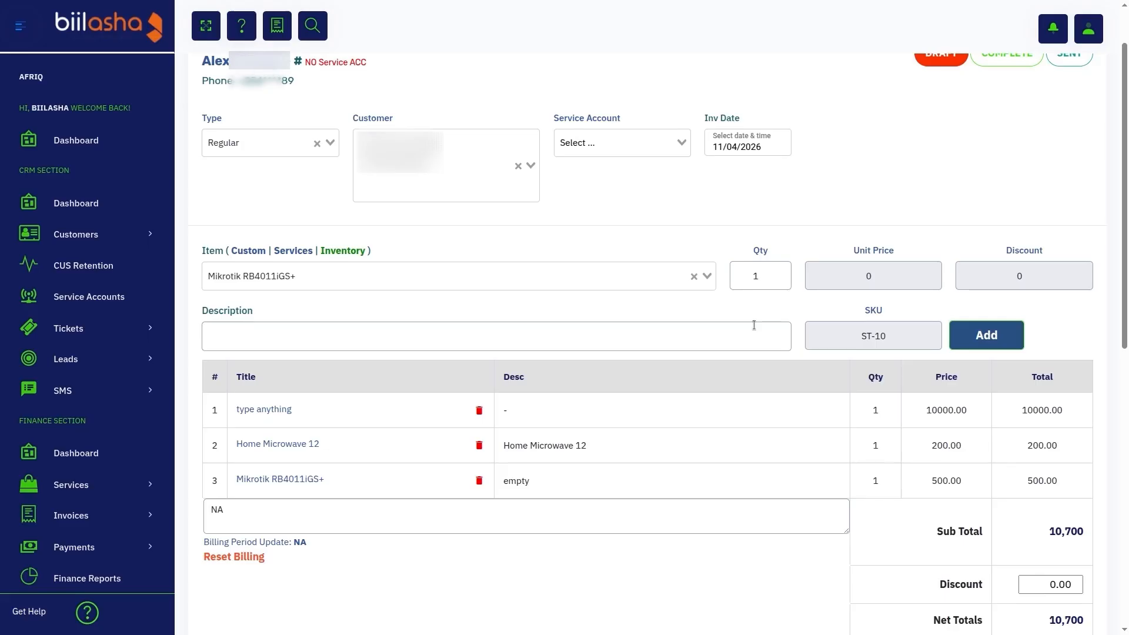
Step: Set the overall invoice discount to 5000.00
scroll(1000, 380, down, 5)
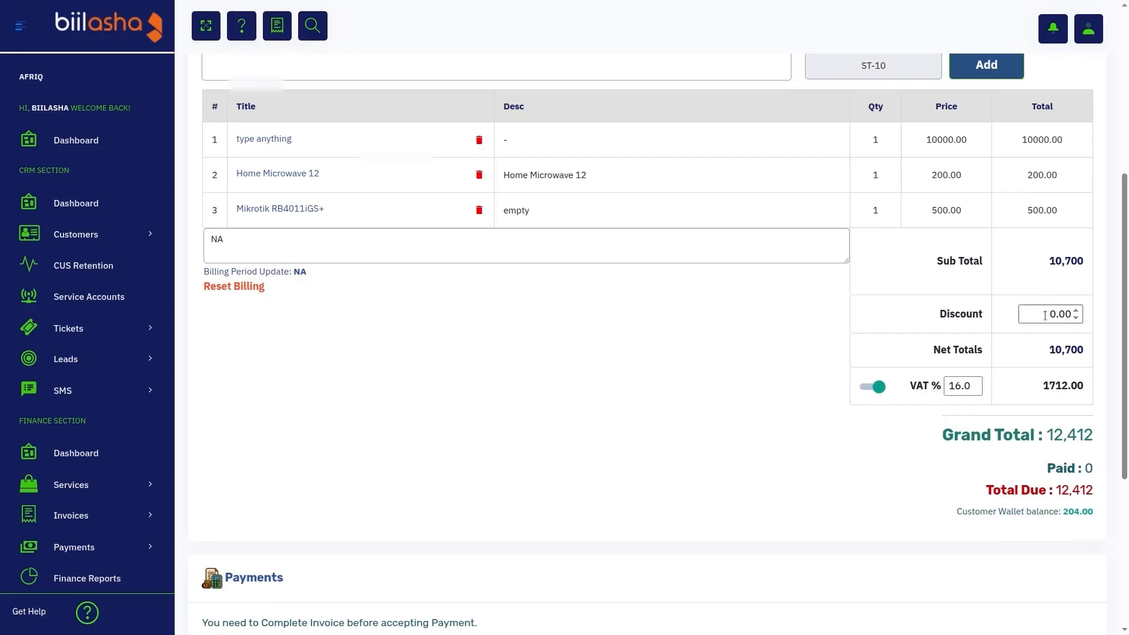
drag(1046, 314, 1101, 318)
text(50.00)
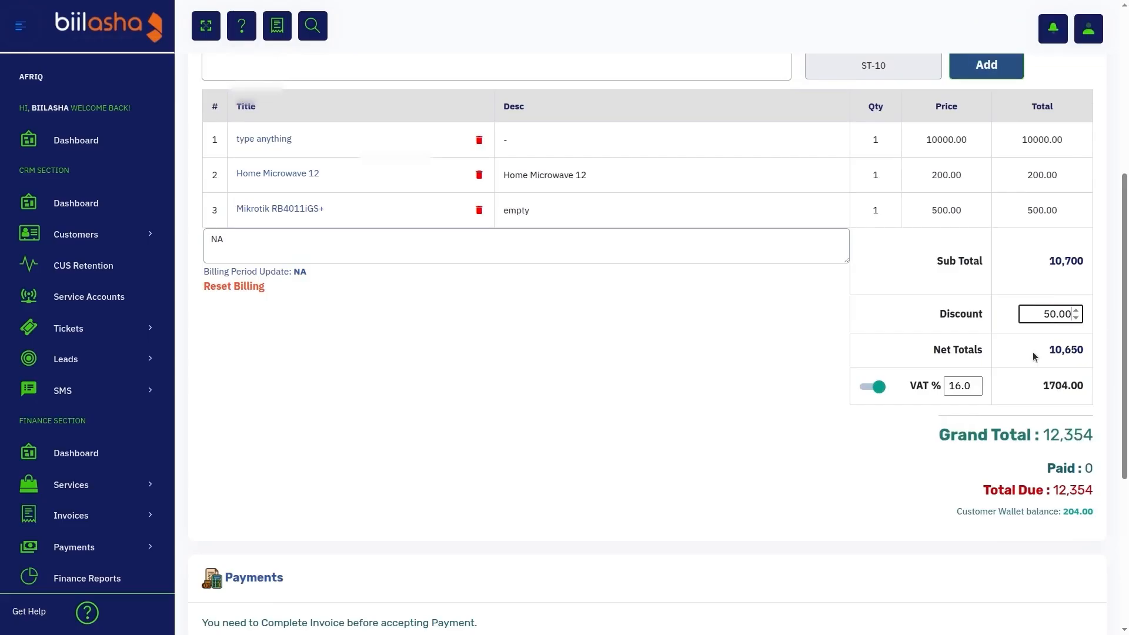
click(1041, 313)
text(00)
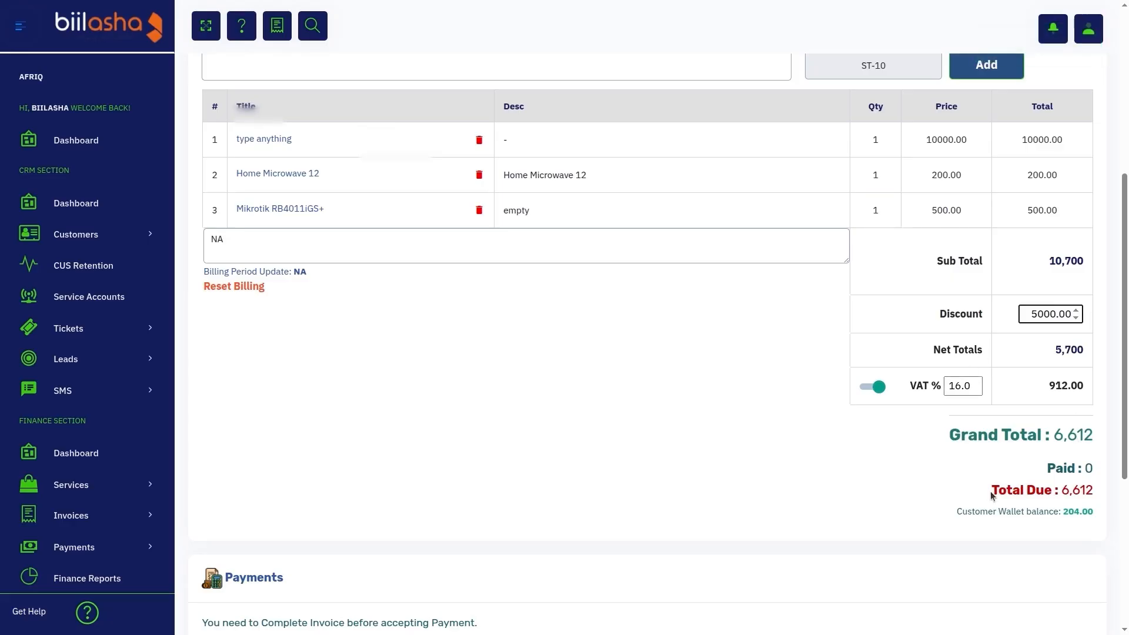
Step: Review the invoice's total due and sub total, along with its payments, credit notes and attachments sections
drag(990, 492, 1084, 492)
click(1082, 491)
drag(1048, 266, 1088, 262)
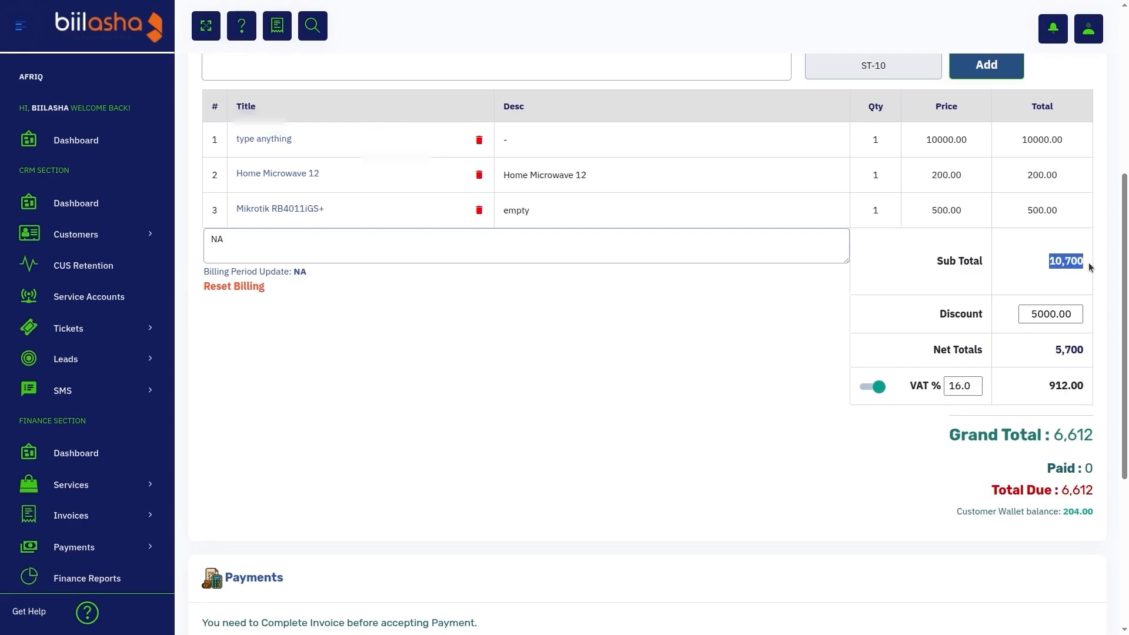
click(1088, 262)
scroll(1088, 263, down, 5)
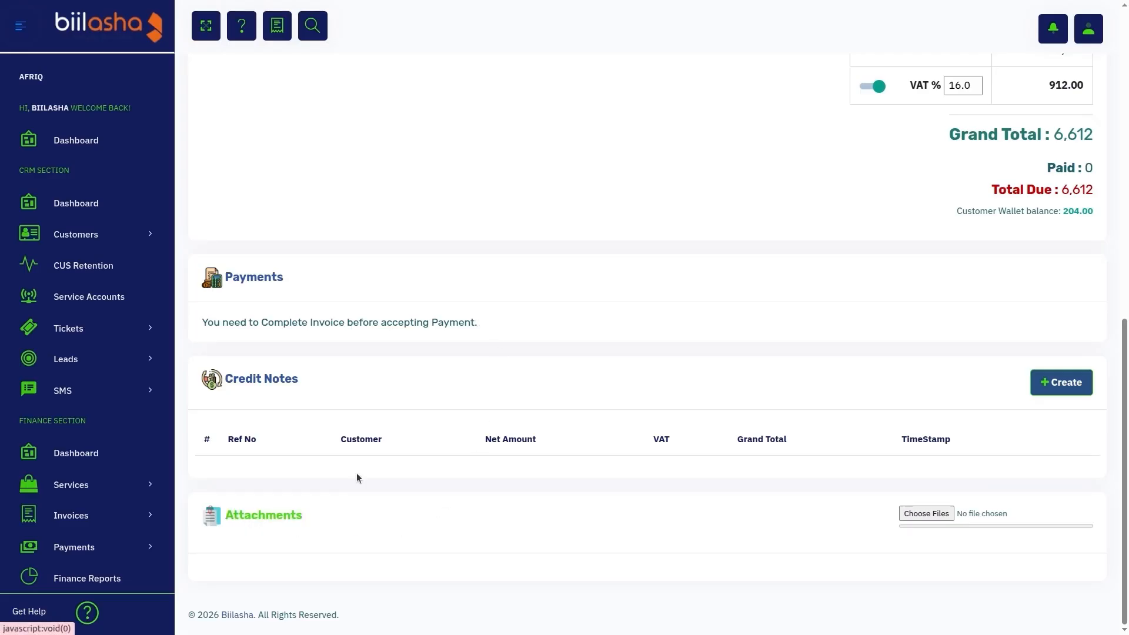
scroll(708, 415, up, 10)
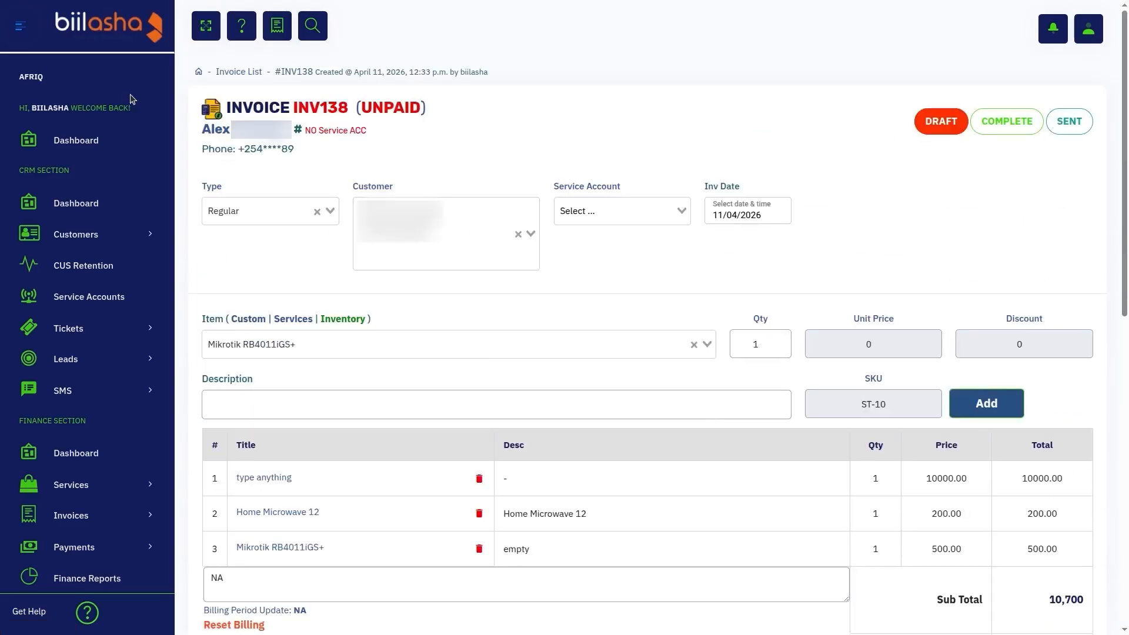
Step: Return to the invoice list and create a new Proforma invoice for the same customer as the previous invoice
click(244, 73)
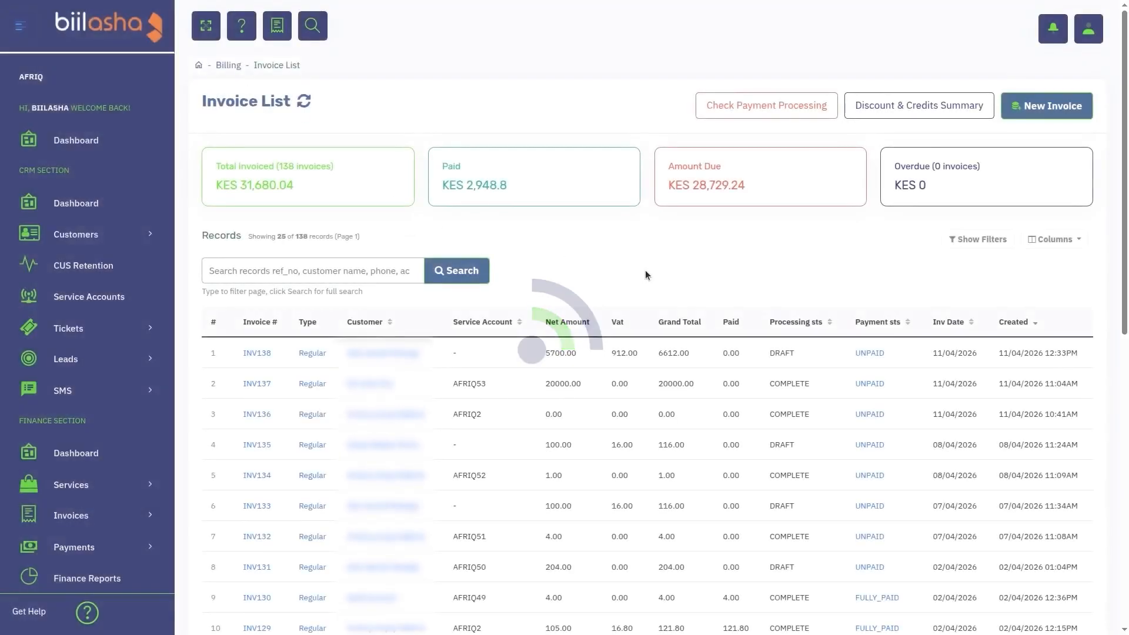
scroll(359, 561, down, 10)
click(362, 562)
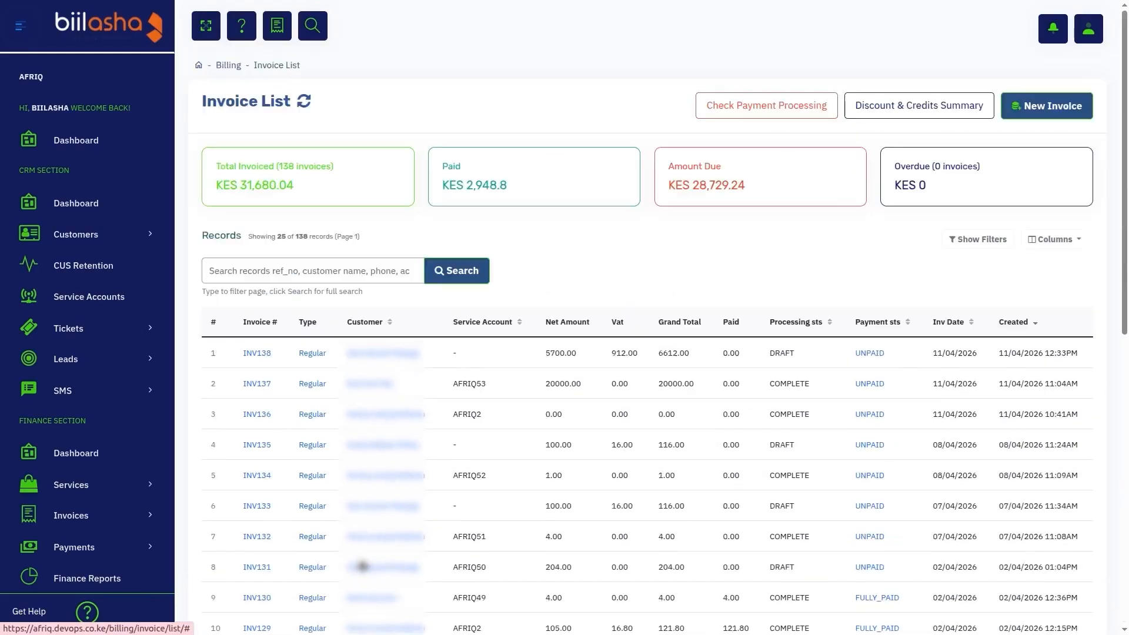
click(1047, 106)
click(553, 103)
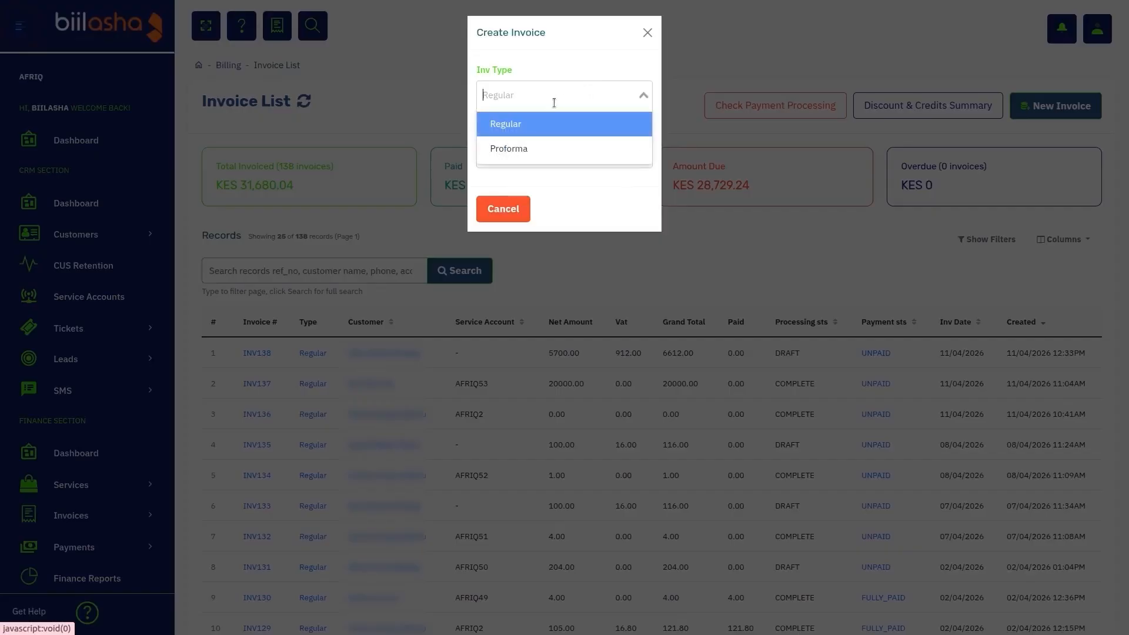
click(517, 148)
click(522, 152)
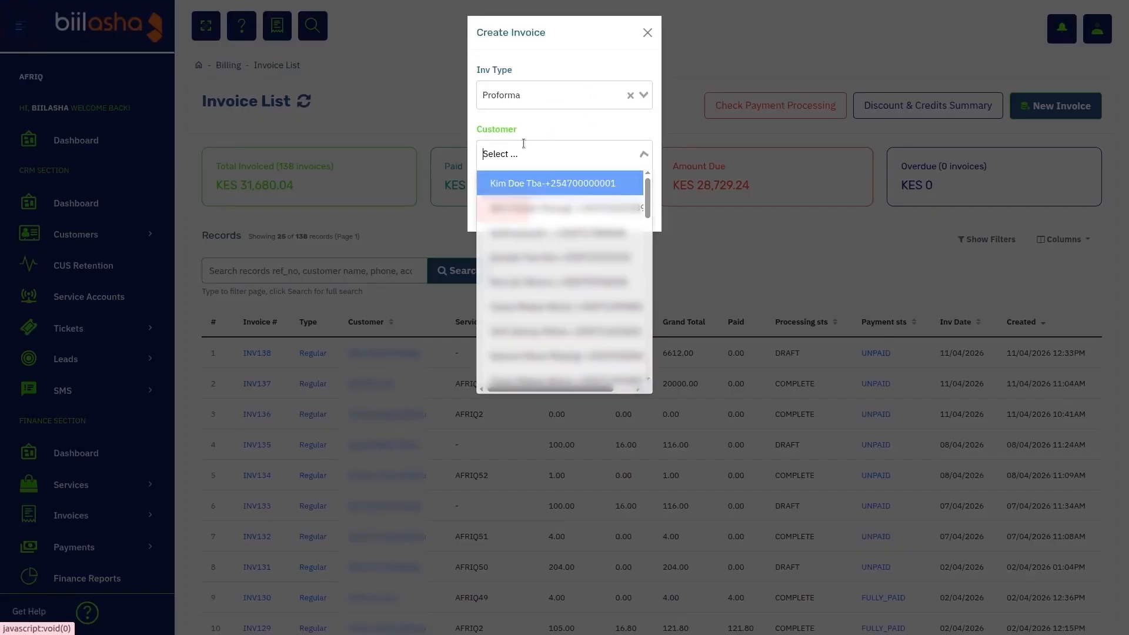
click(573, 238)
click(603, 254)
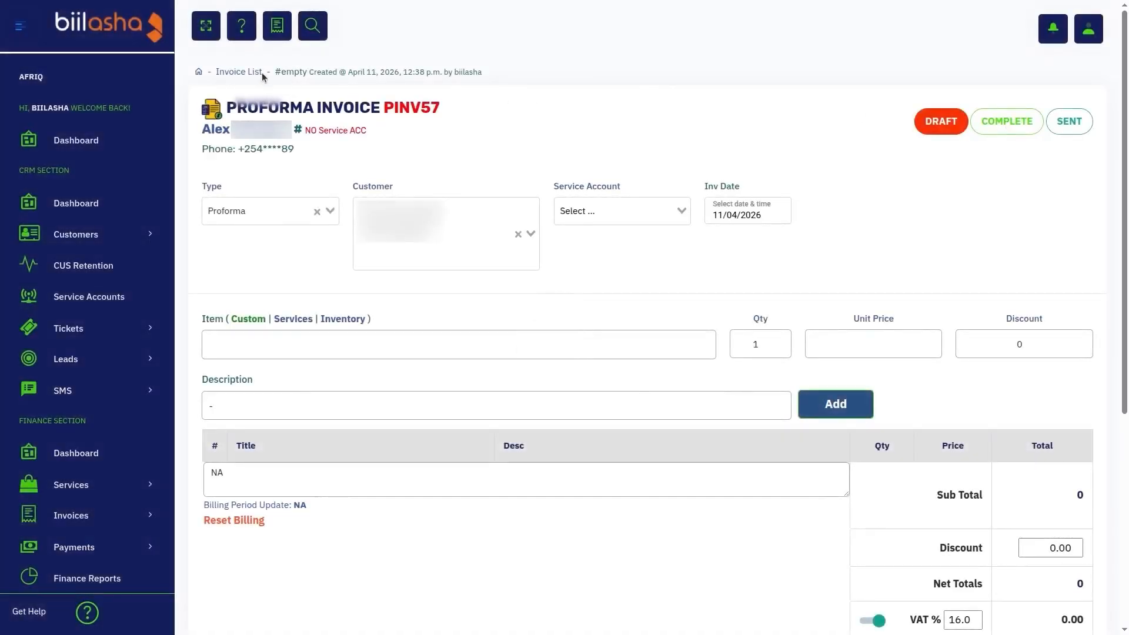
Step: Mark the proforma invoice as COMPLETE and review its totals and payments section
scroll(435, 341, down, 5)
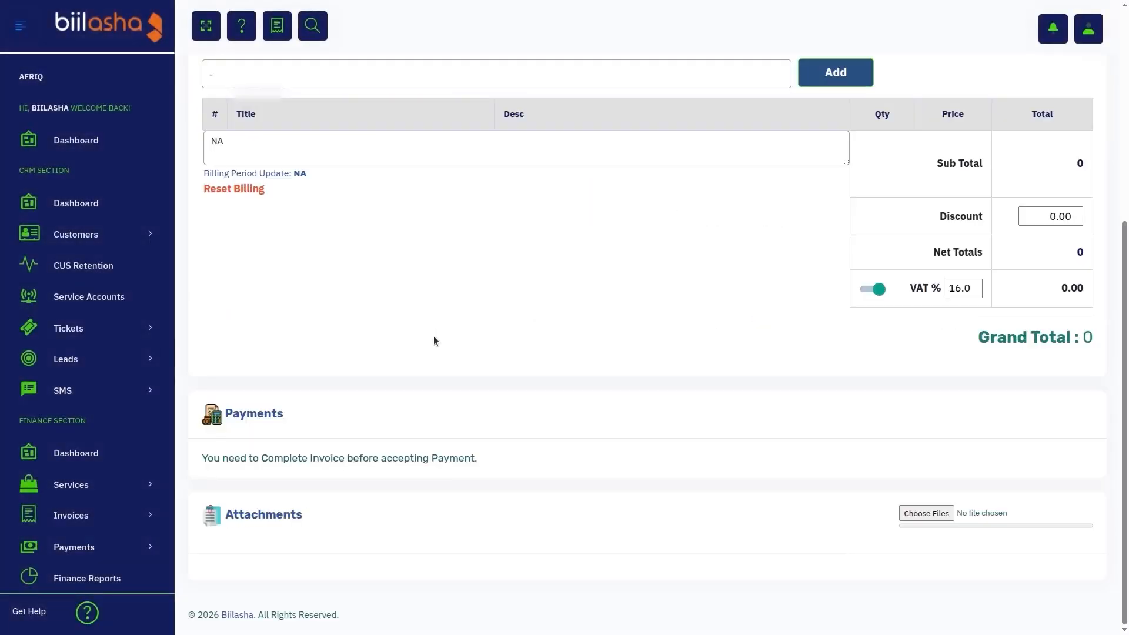
scroll(431, 340, up, 5)
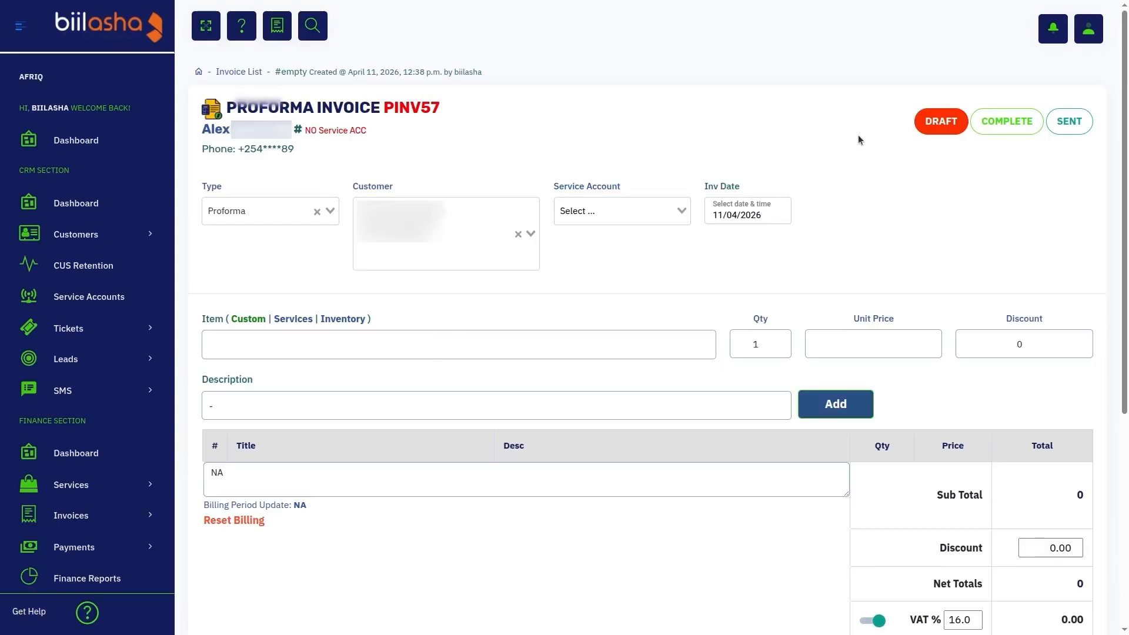
click(1006, 121)
scroll(428, 268, down, 4)
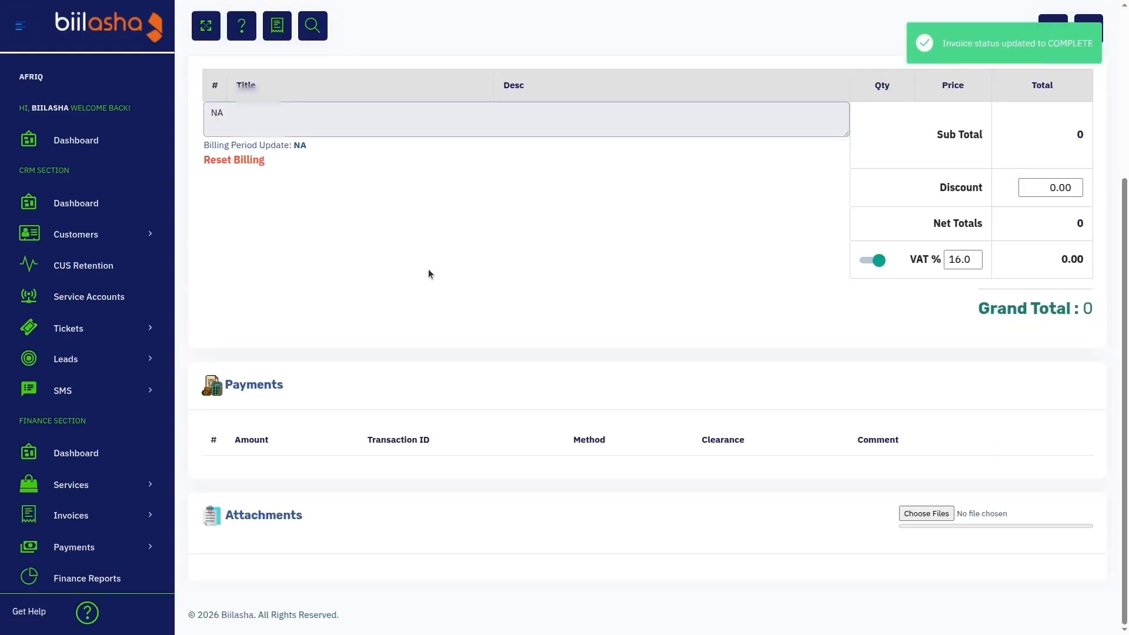
scroll(342, 267, up, 4)
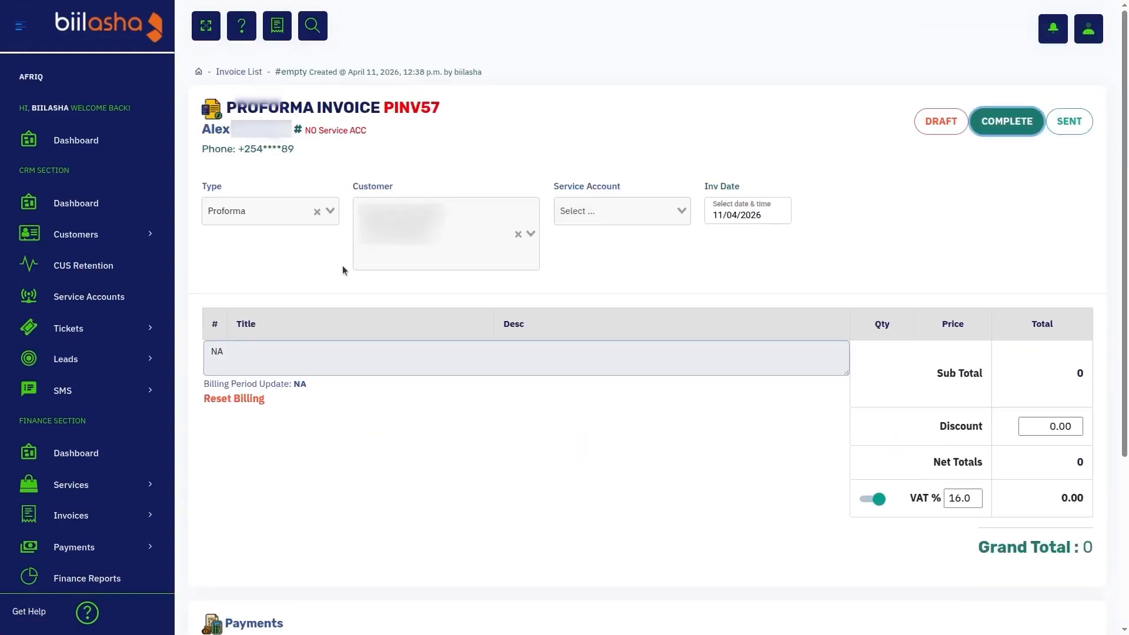
scroll(334, 545, down, 3)
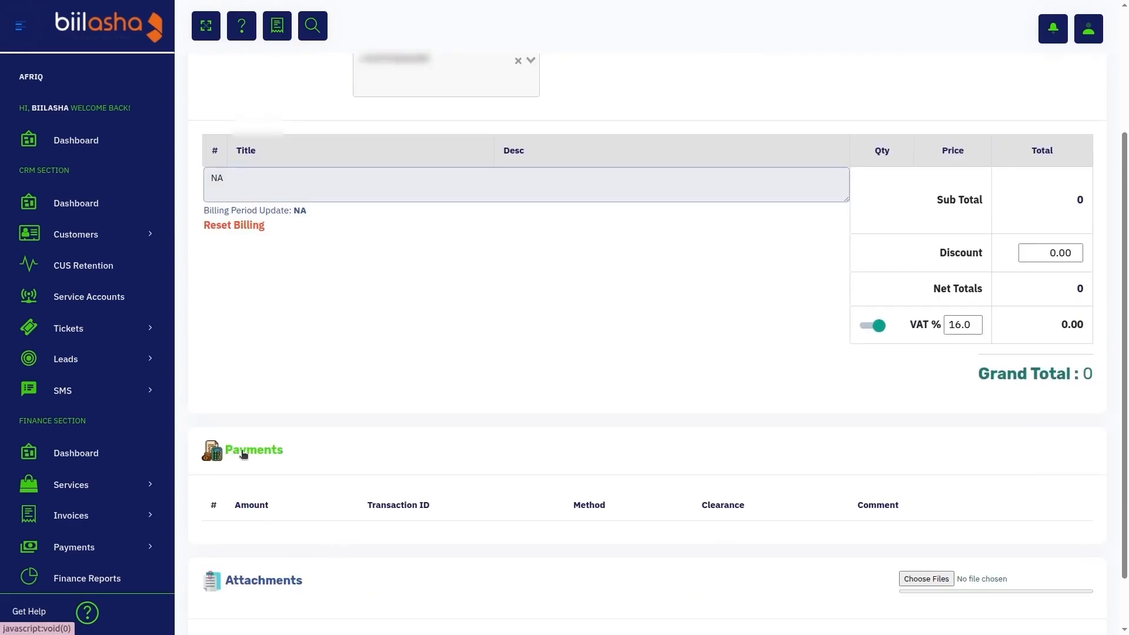
scroll(340, 417, up, 3)
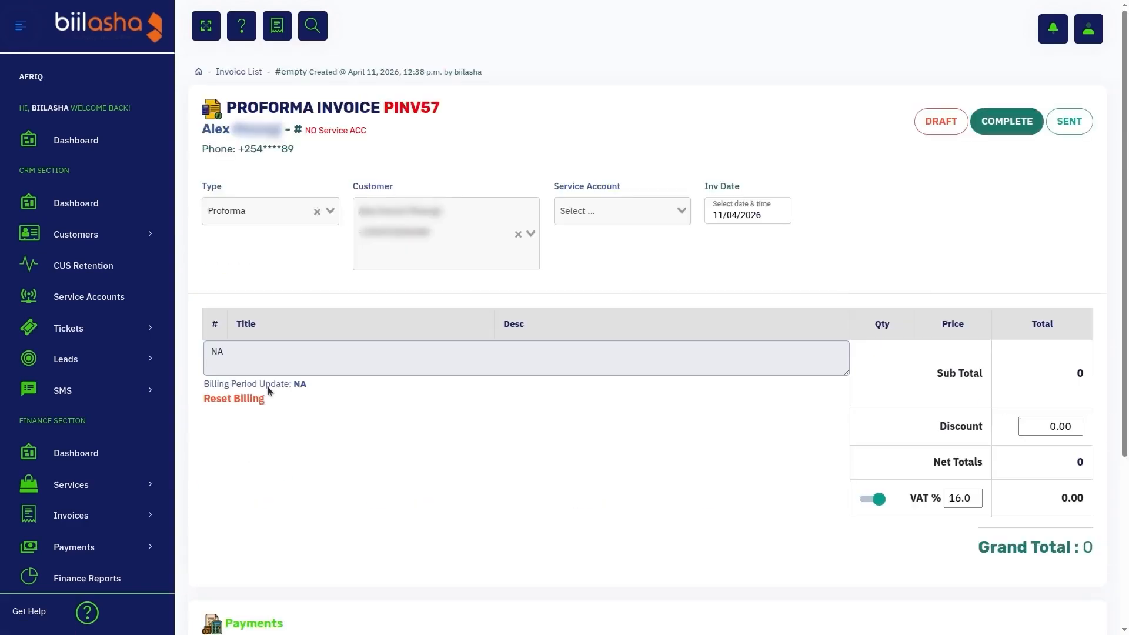
Step: Reopen the proforma invoice from the invoice list and return its status to DRAFT
click(243, 76)
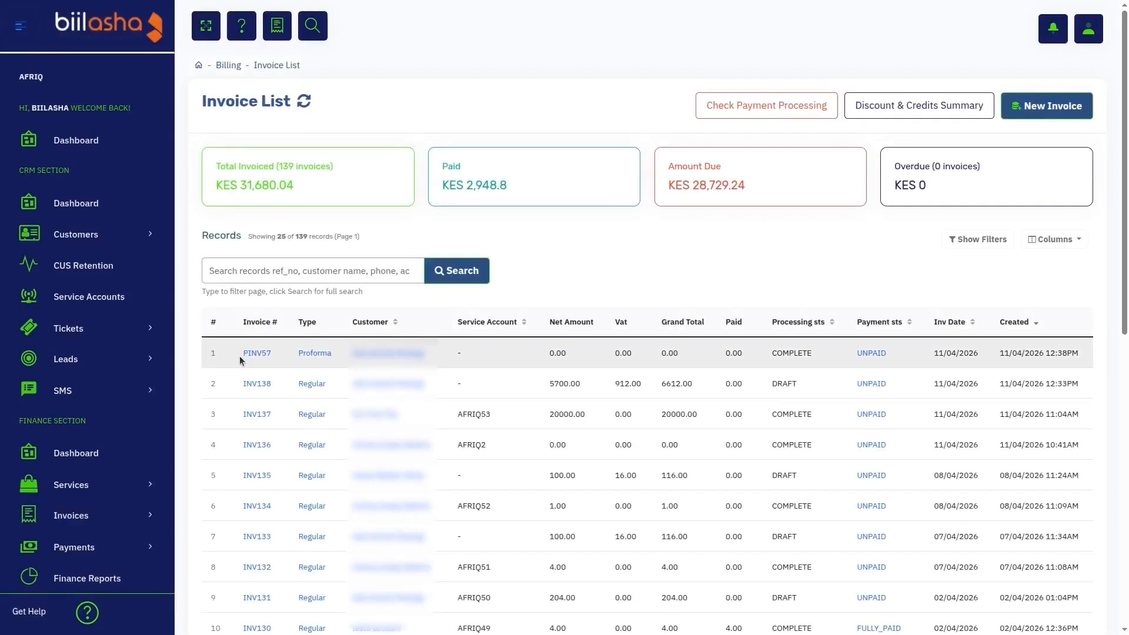
drag(241, 355, 281, 360)
key(F5)
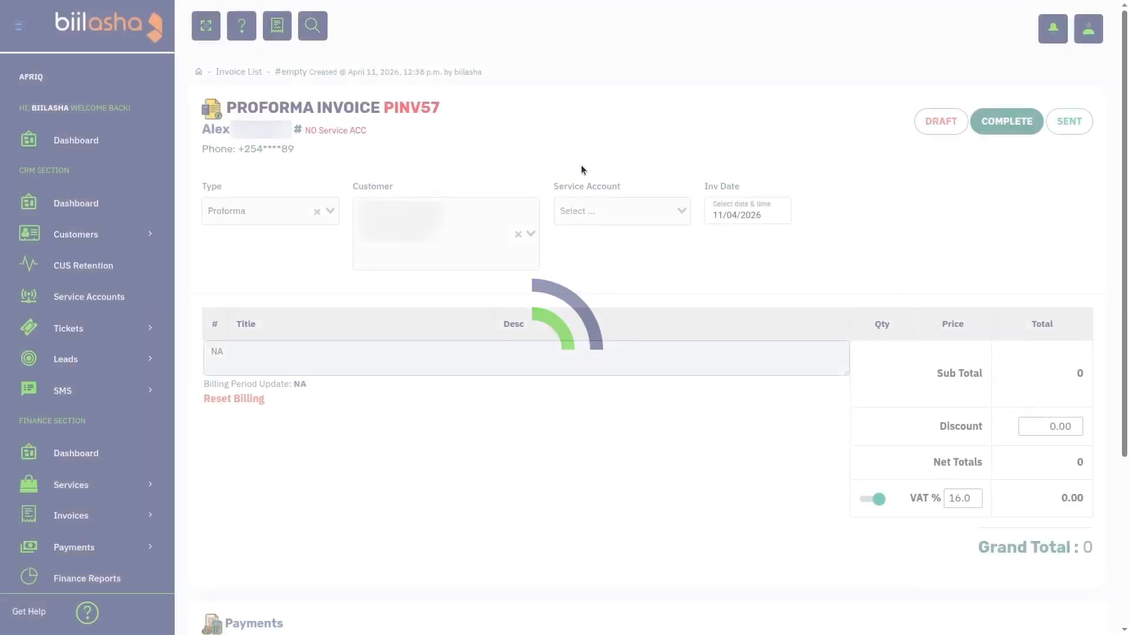
click(934, 124)
Step: Convert the proforma invoice to the Regular type and mark it as COMPLETE
click(265, 210)
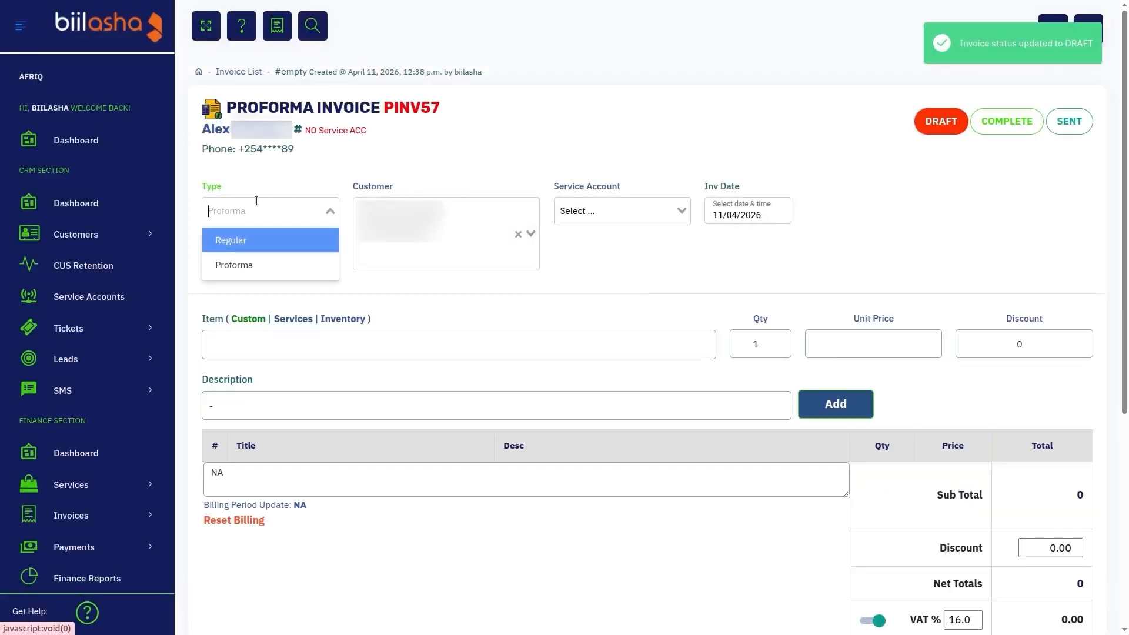
click(264, 244)
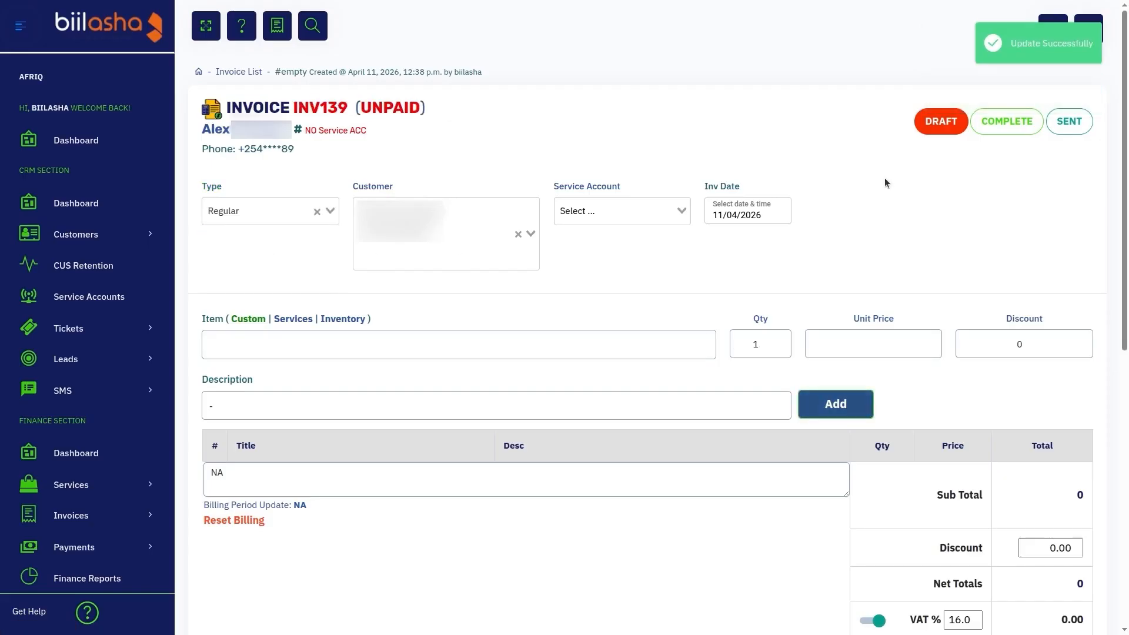
click(1007, 121)
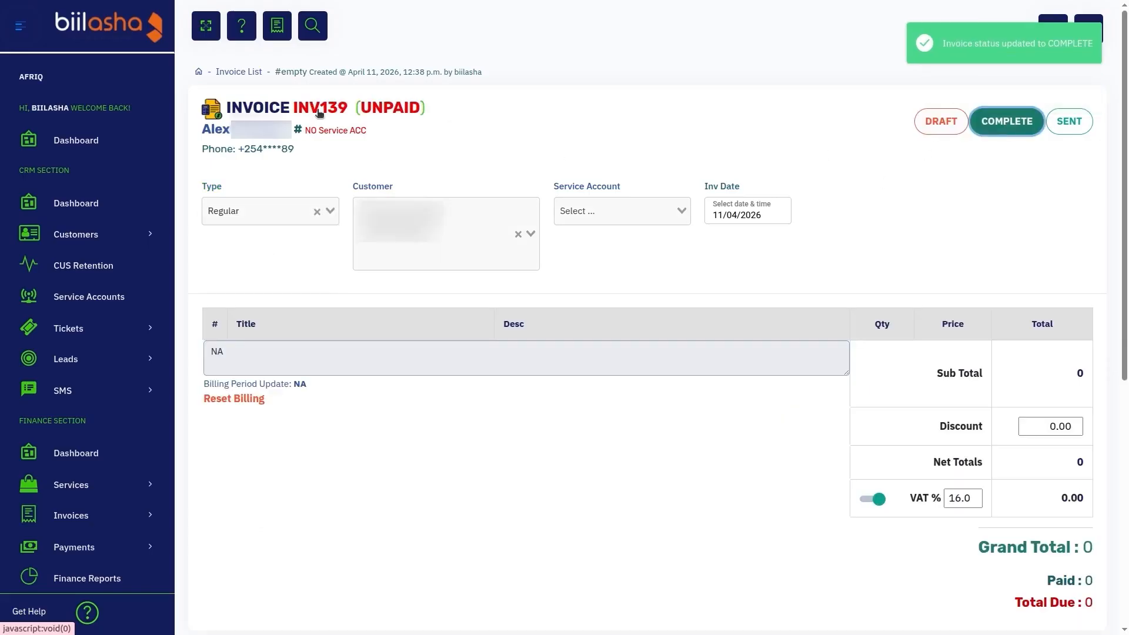
Step: Open invoice INV137 from the invoice list and review its totals, customer wallet balance and payment fields
click(238, 72)
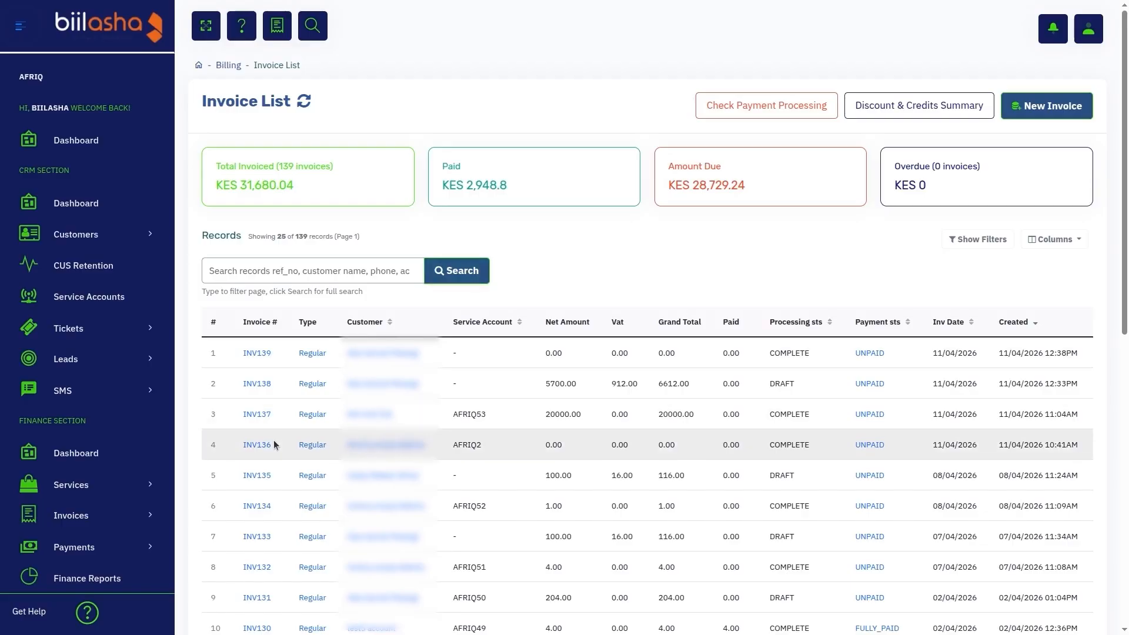
click(253, 415)
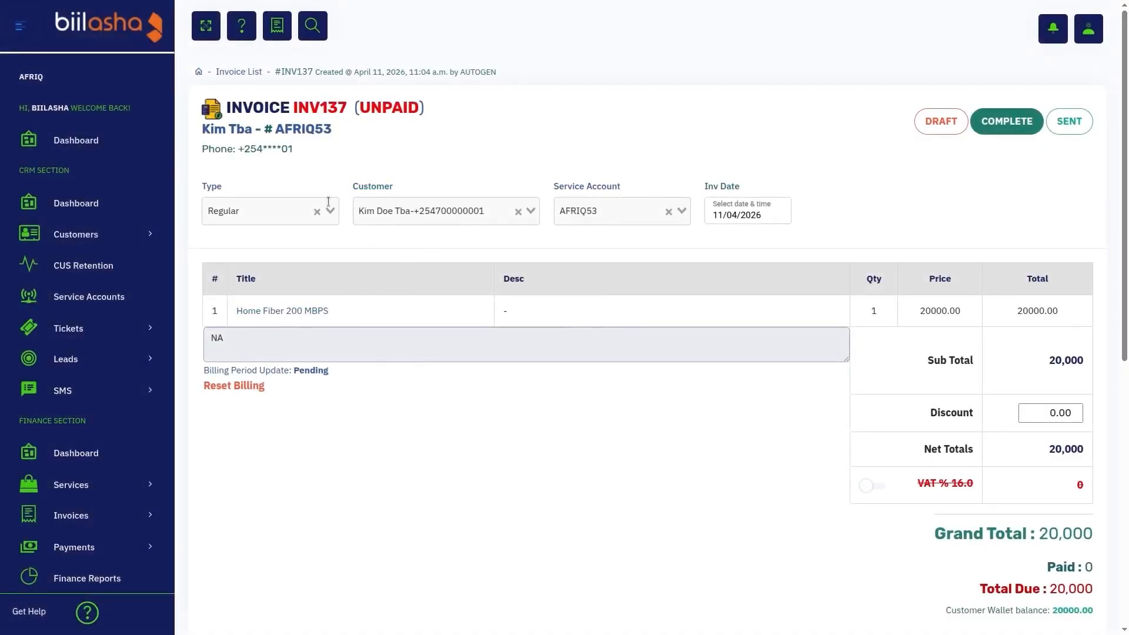
scroll(541, 442, down, 8)
scroll(541, 442, up, 1)
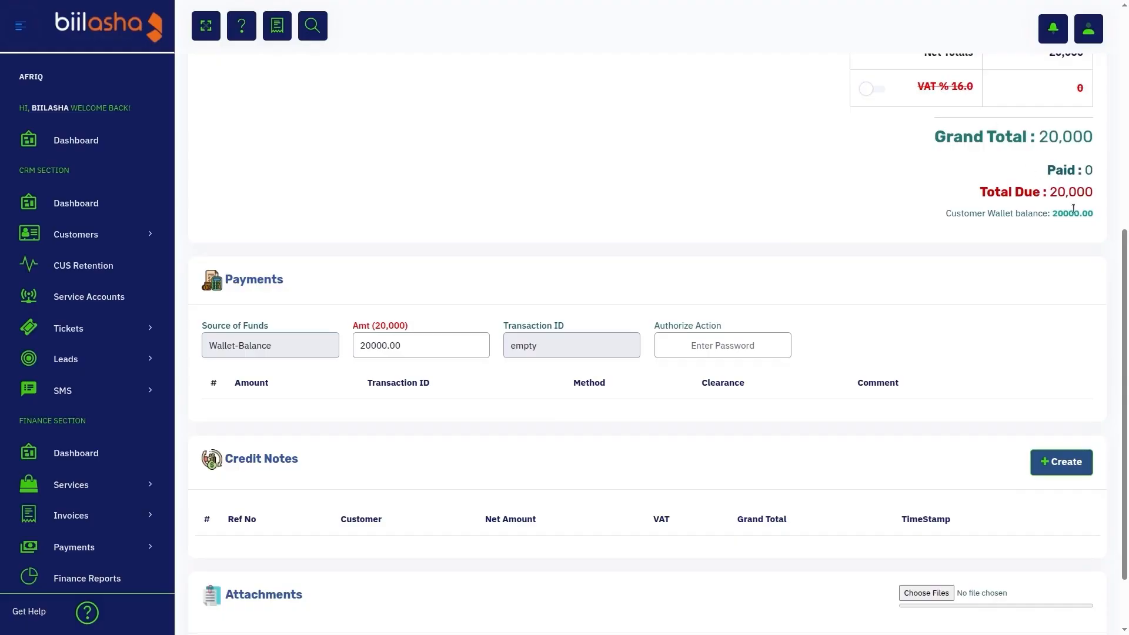
double_click(378, 341)
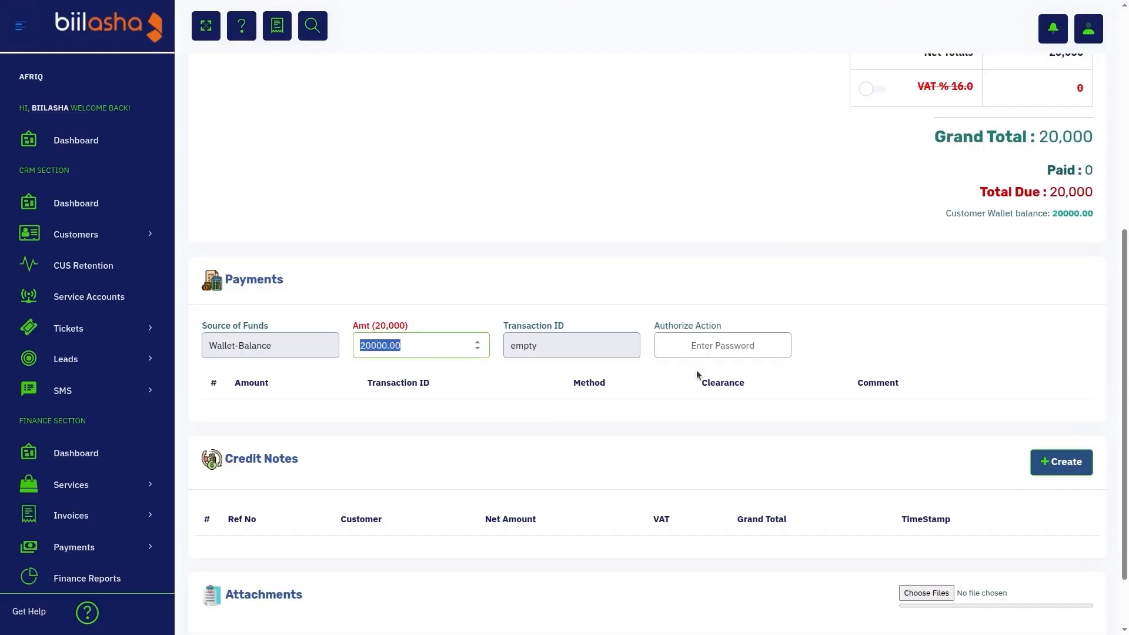
scroll(479, 368, up, 5)
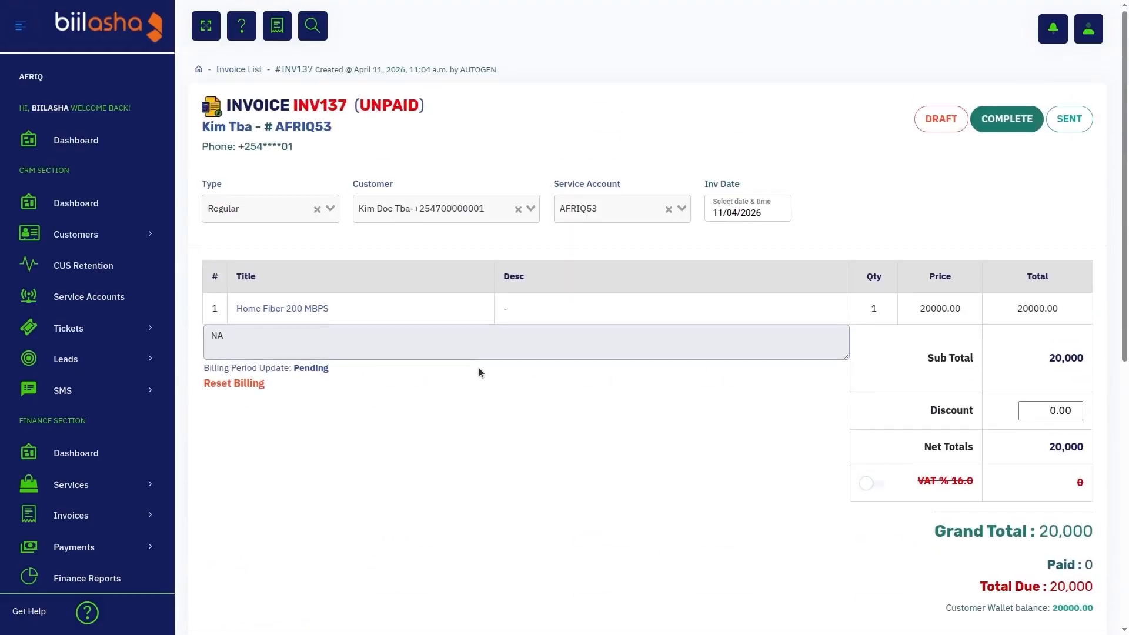
scroll(478, 368, down, 5)
scroll(479, 372, up, 5)
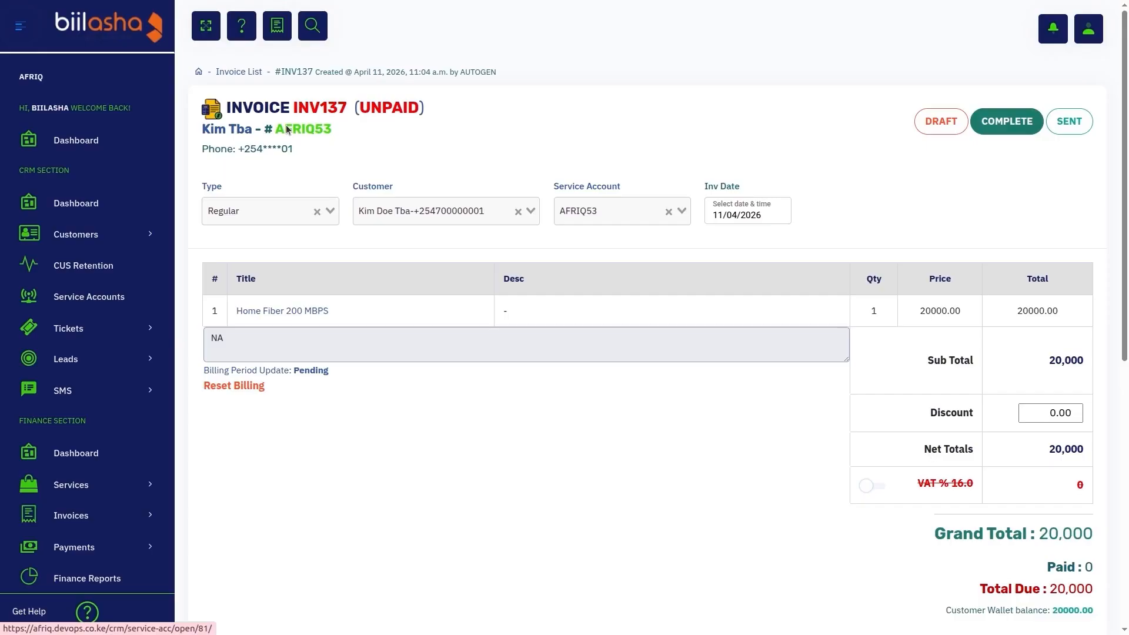
Step: Open the customer's account from the invoice and review its payments, wallet transactions and invoices
click(286, 124)
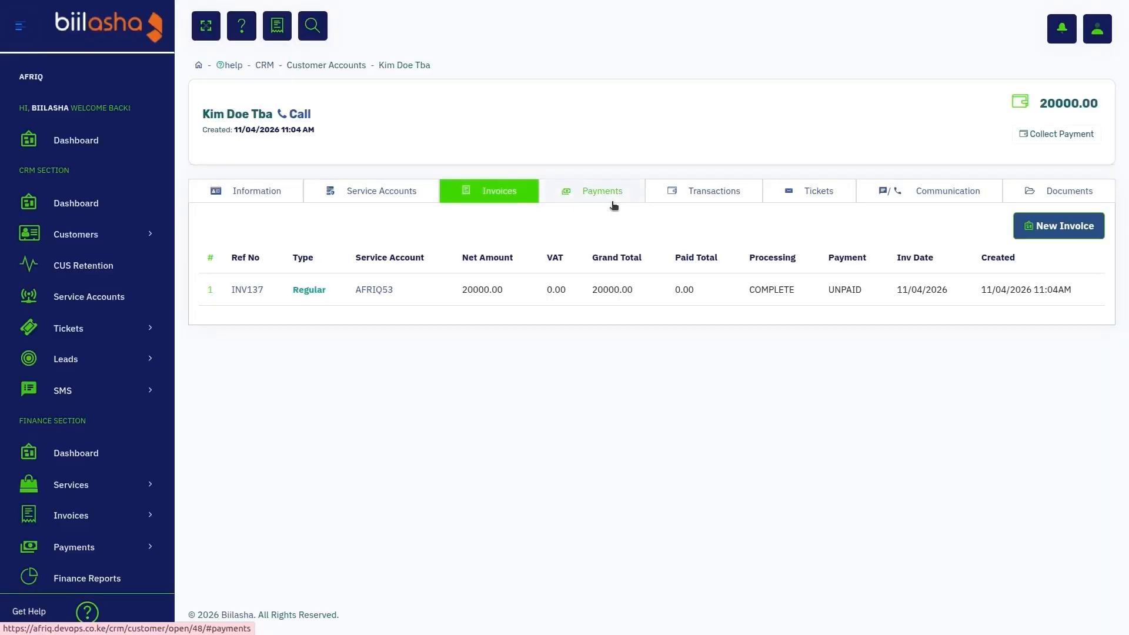
click(598, 205)
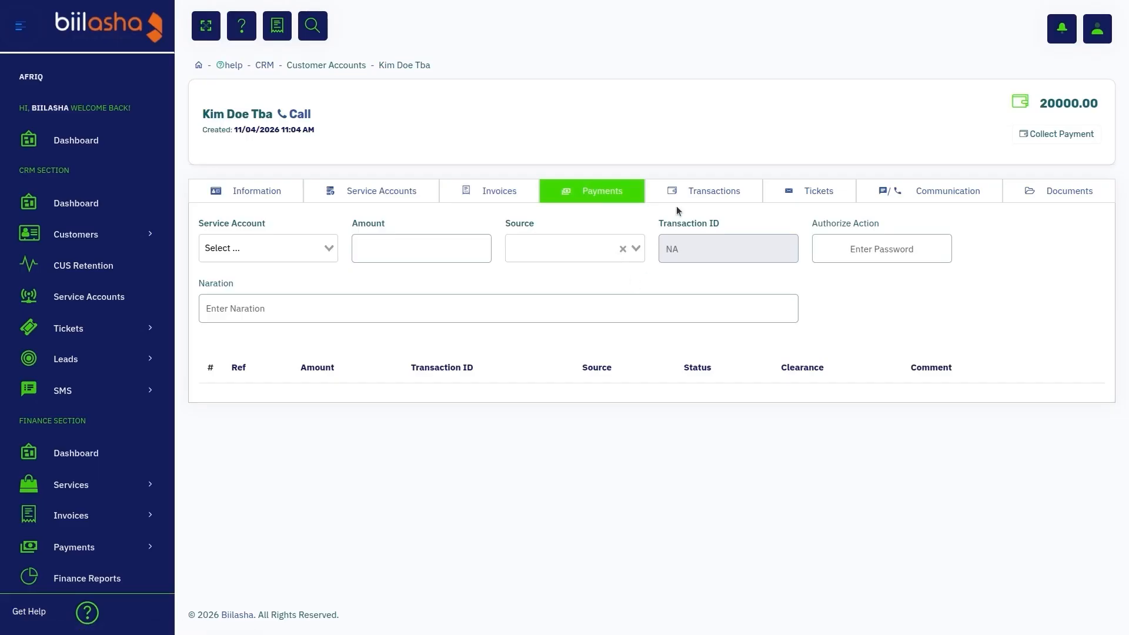
click(709, 192)
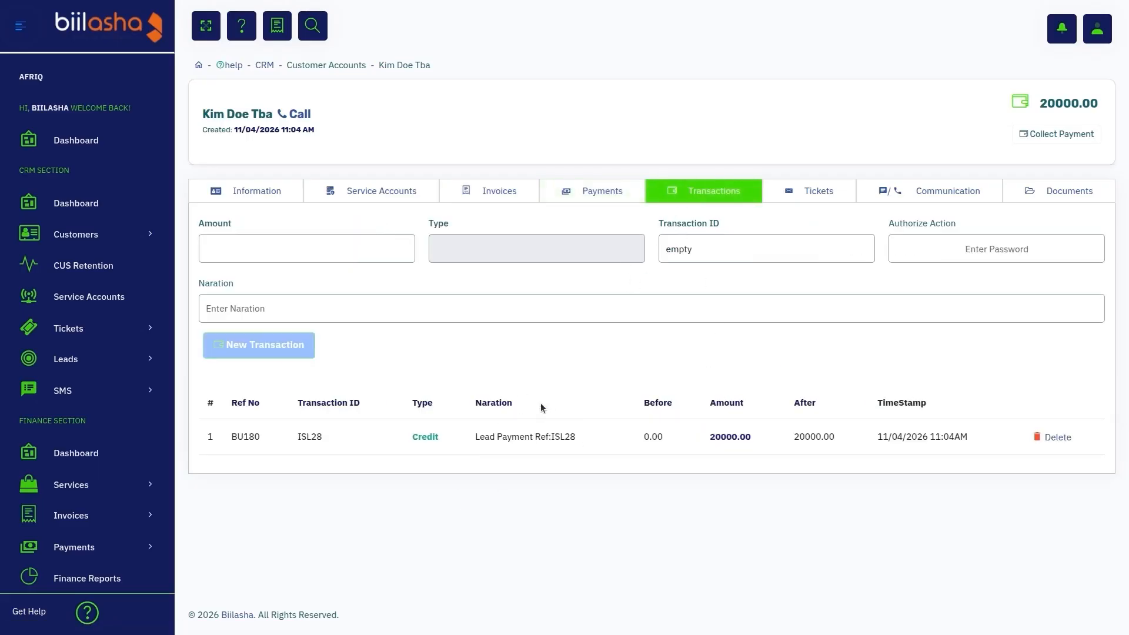
click(501, 193)
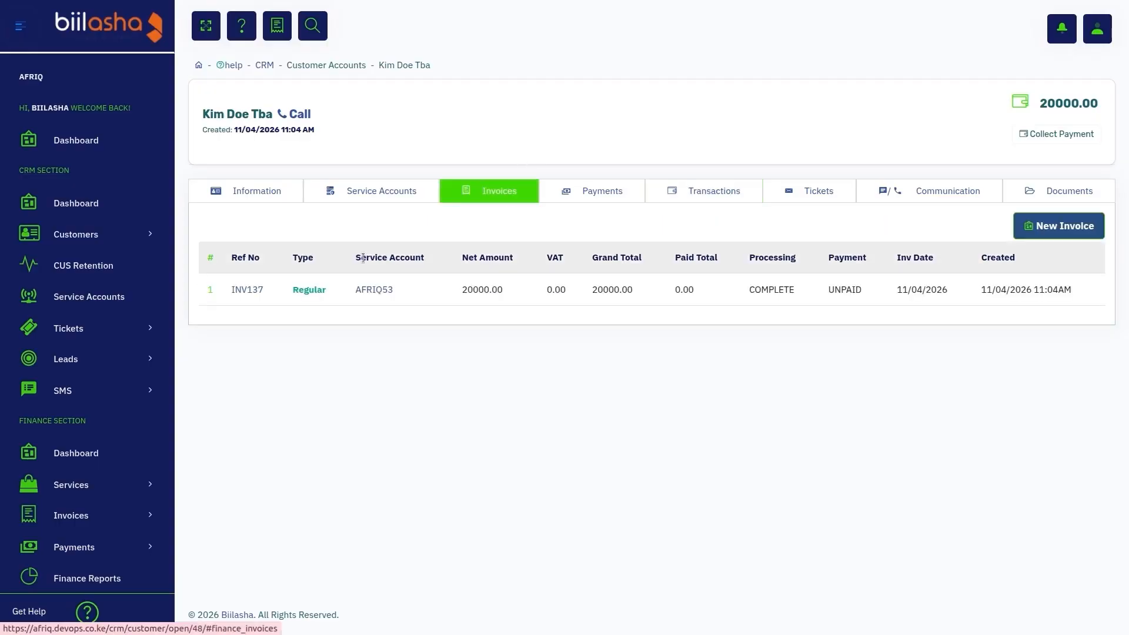
Step: Reopen invoice INV137 and pay 20000.00 from the wallet balance, authorizing the payment with the account password
click(242, 291)
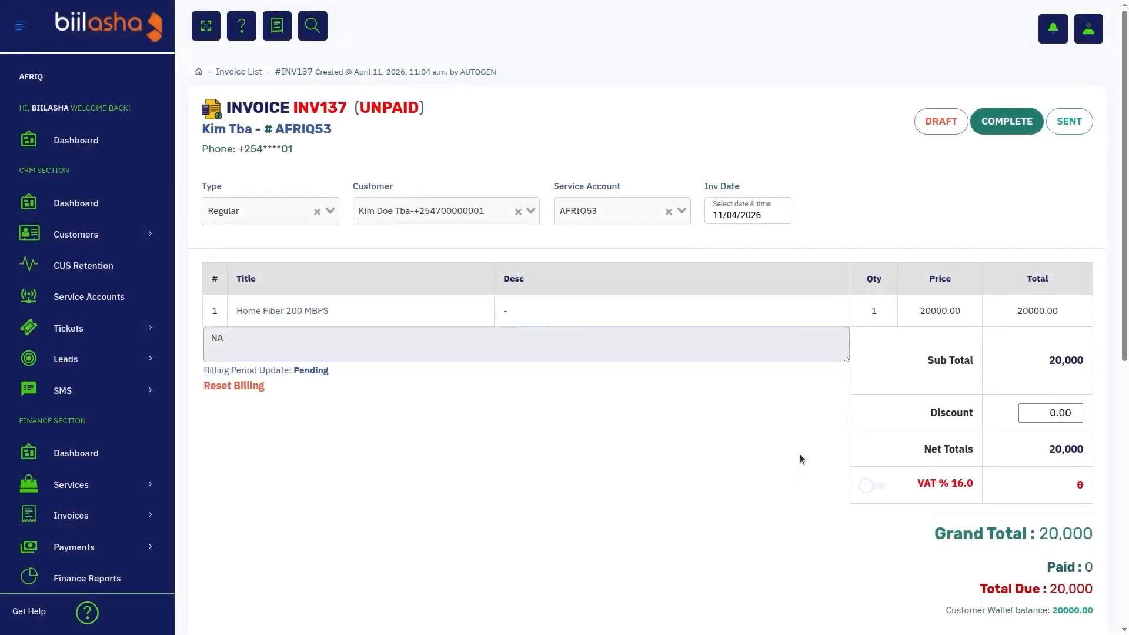
scroll(800, 453, down, 5)
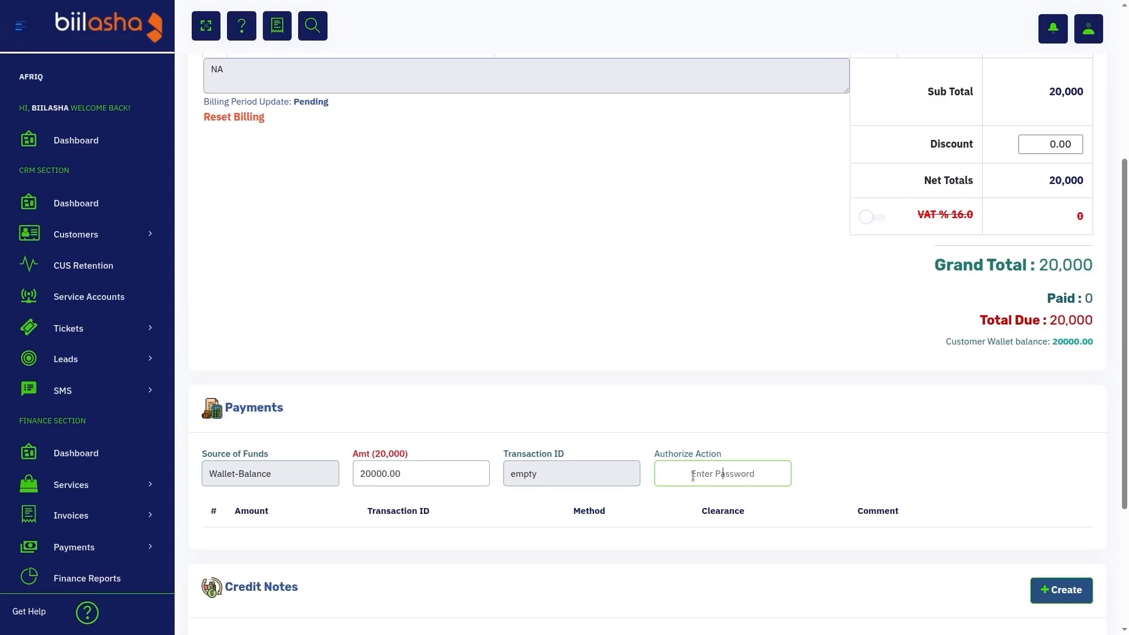
text(********)
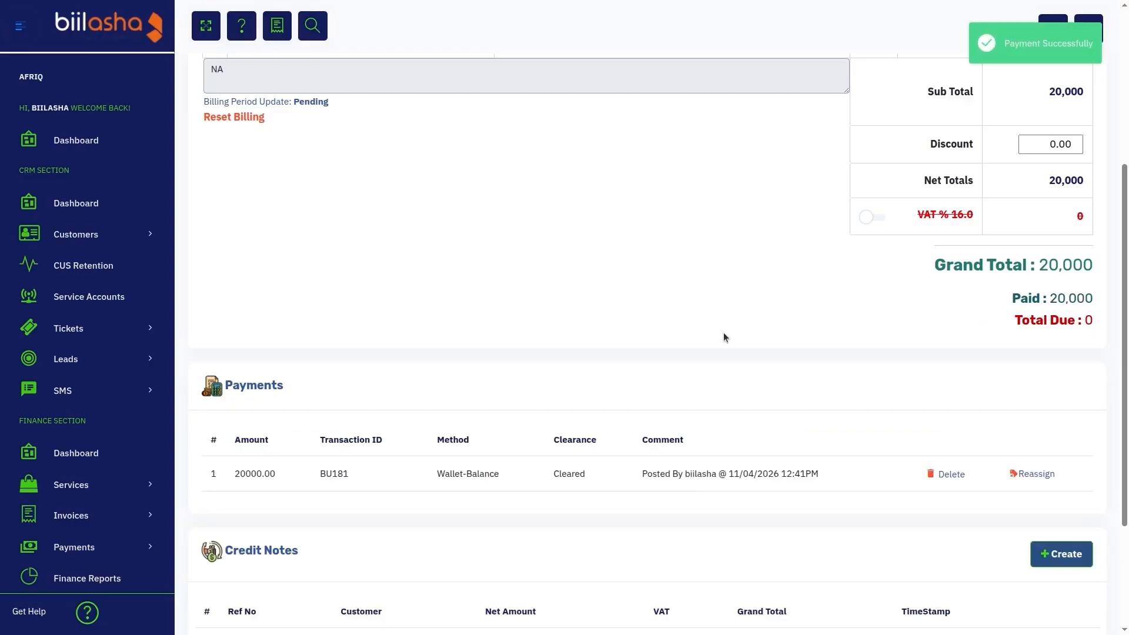
scroll(723, 333, up, 5)
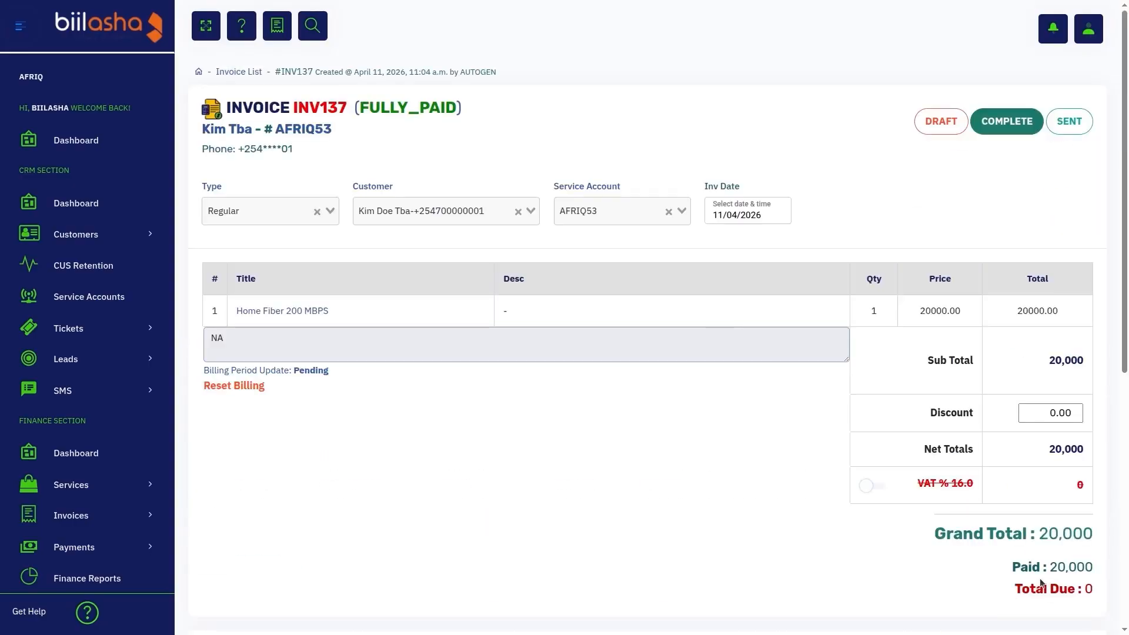
Step: Check the linked service account's activation status, and review the customer's wallet balance and invoice list
click(311, 128)
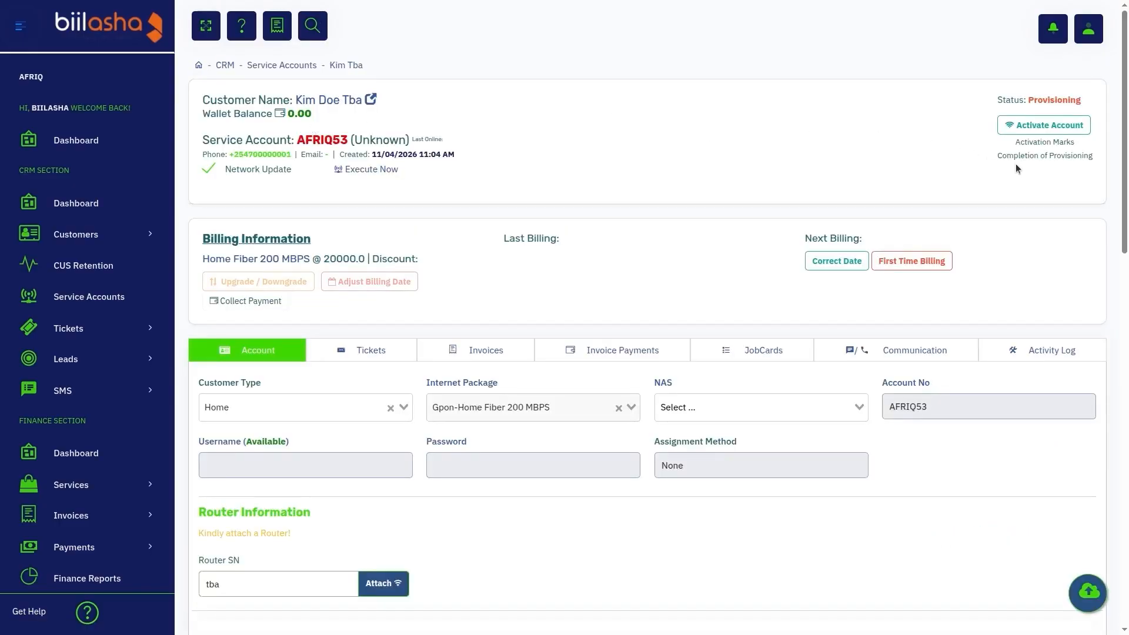
click(1069, 126)
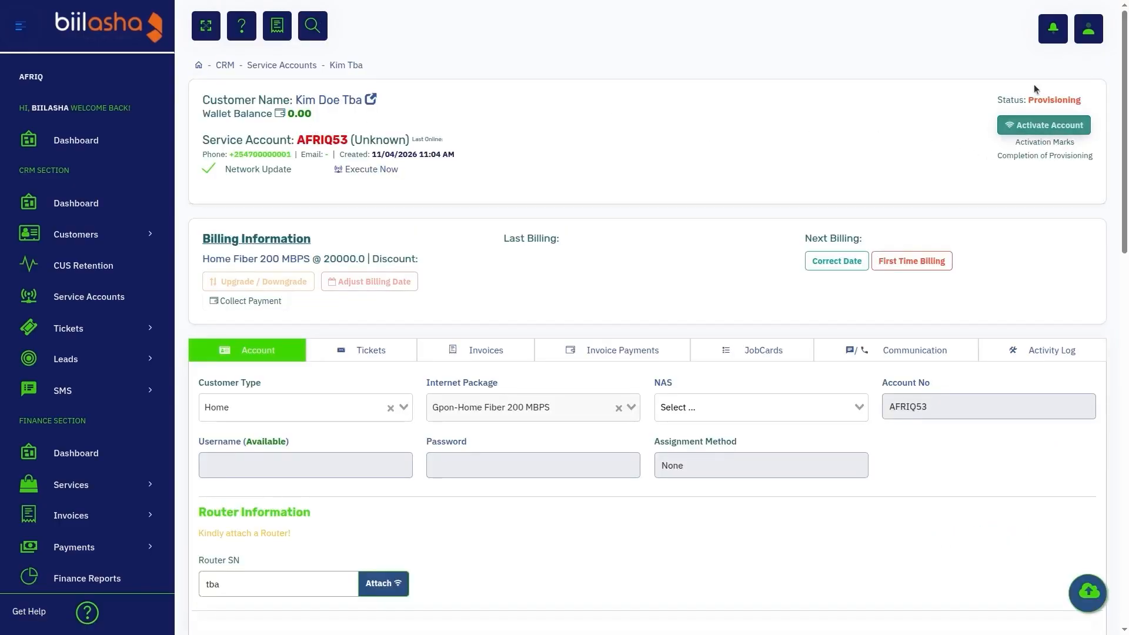
click(335, 99)
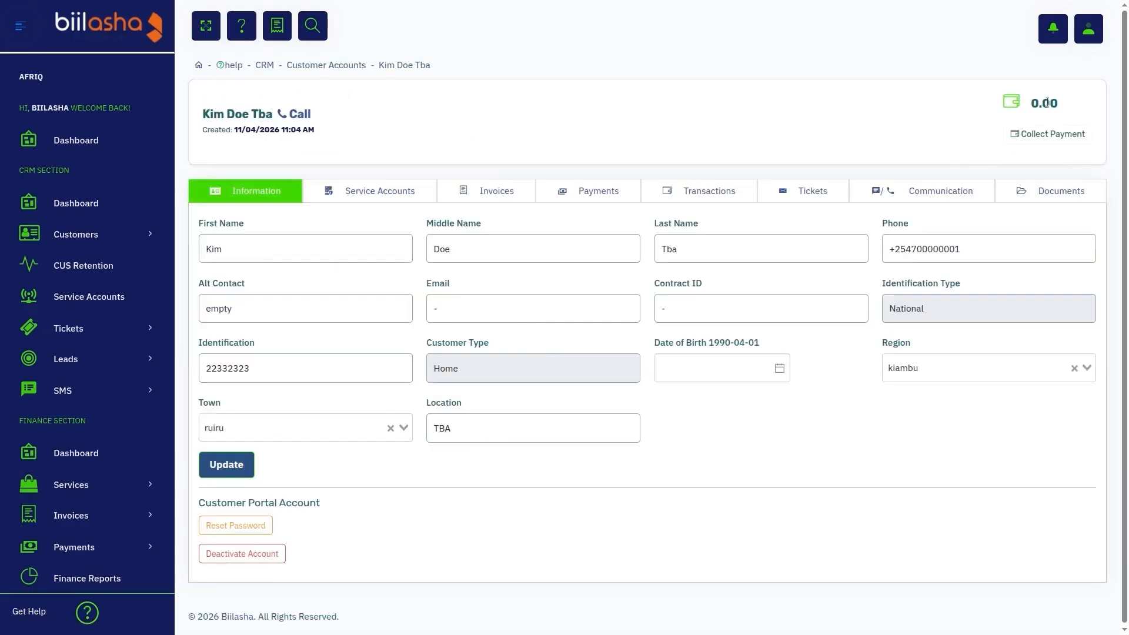
click(483, 191)
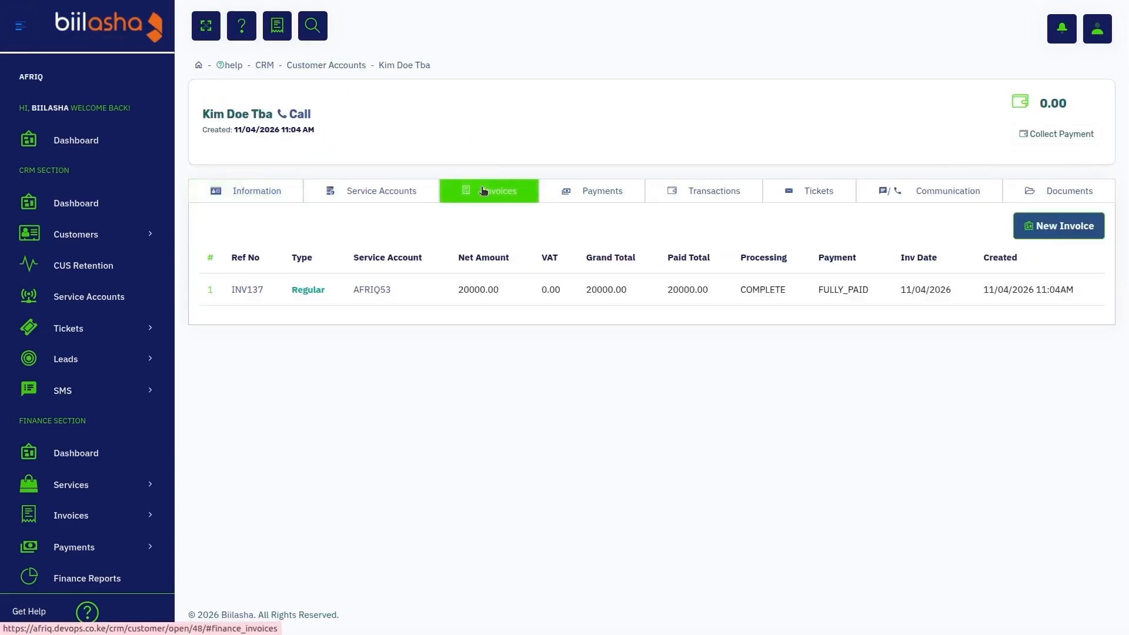
Step: Create a credit note for invoice INV137, select Home Fiber 200 MBPS from its invoice entries, and return to the invoice without adding the item
click(237, 288)
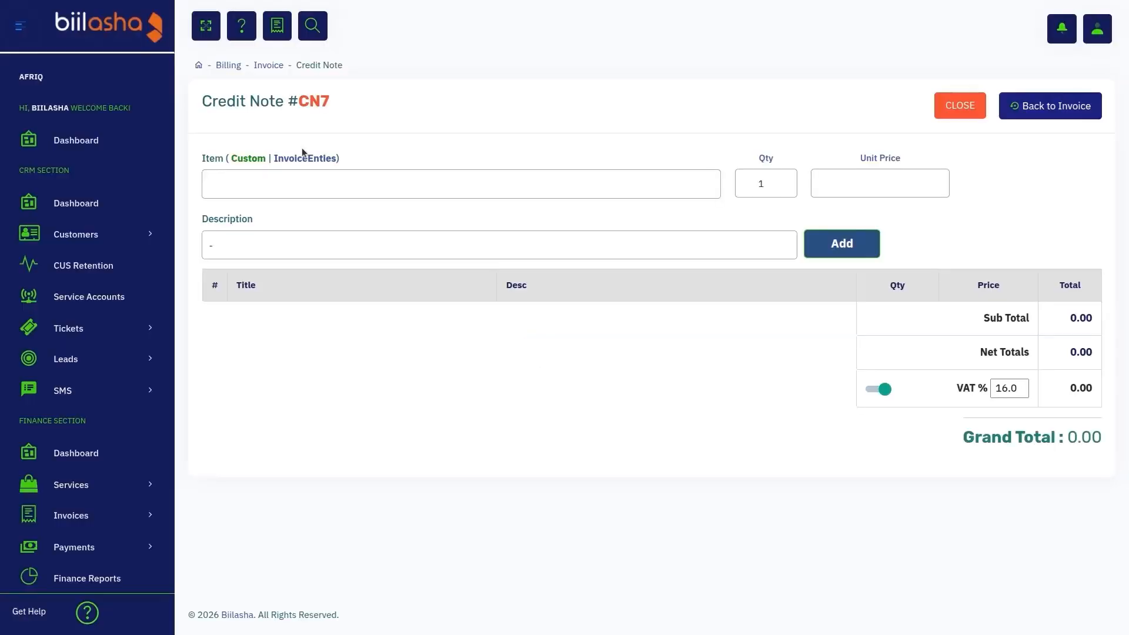
click(239, 176)
click(309, 165)
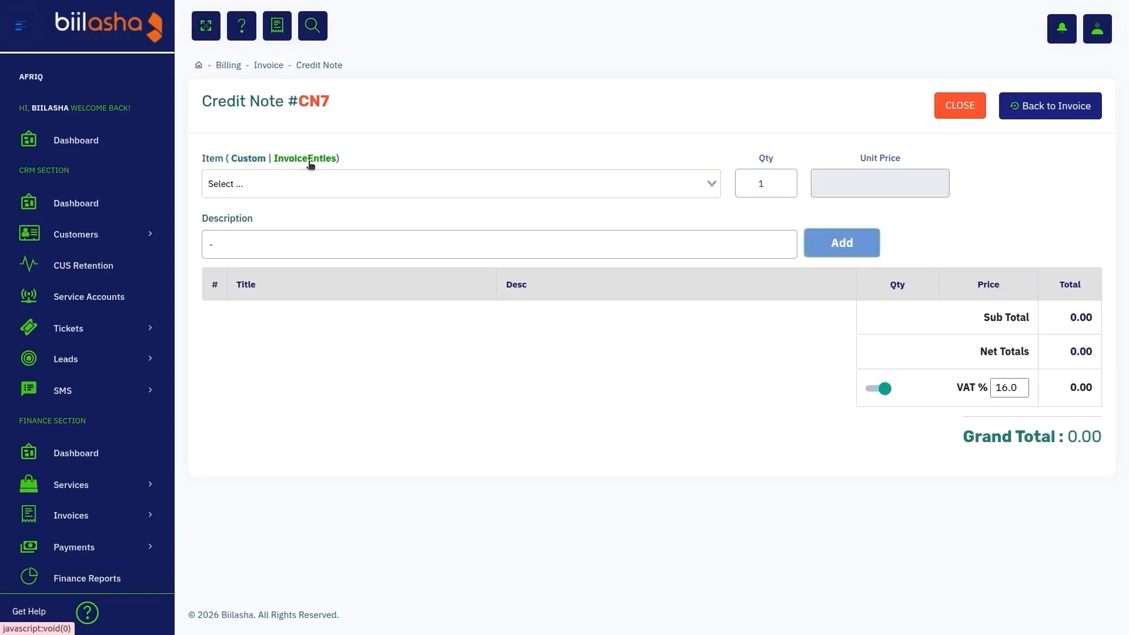
click(320, 183)
click(310, 218)
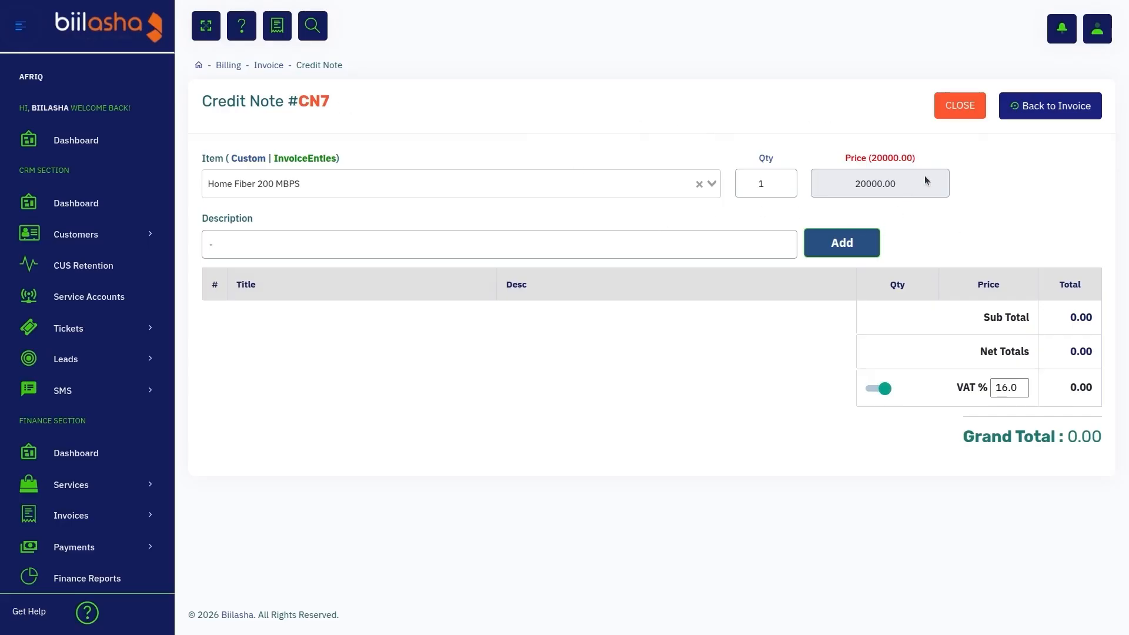
click(1050, 115)
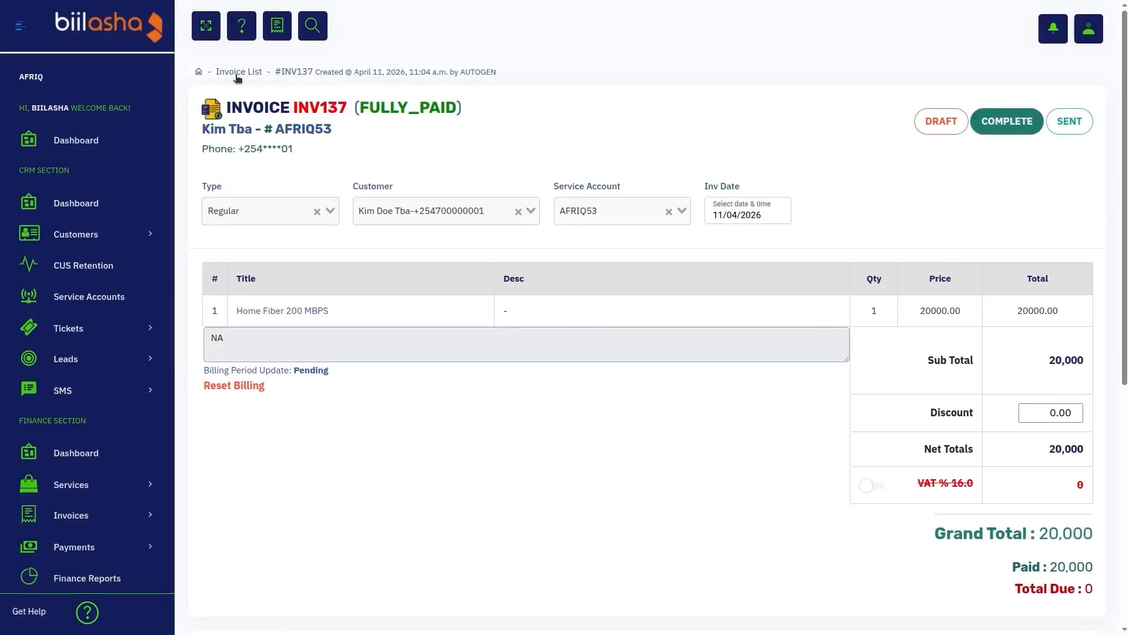
Step: Open the fully paid invoice INV127 from the invoice list and examine its line item's prepaid billing period
click(235, 75)
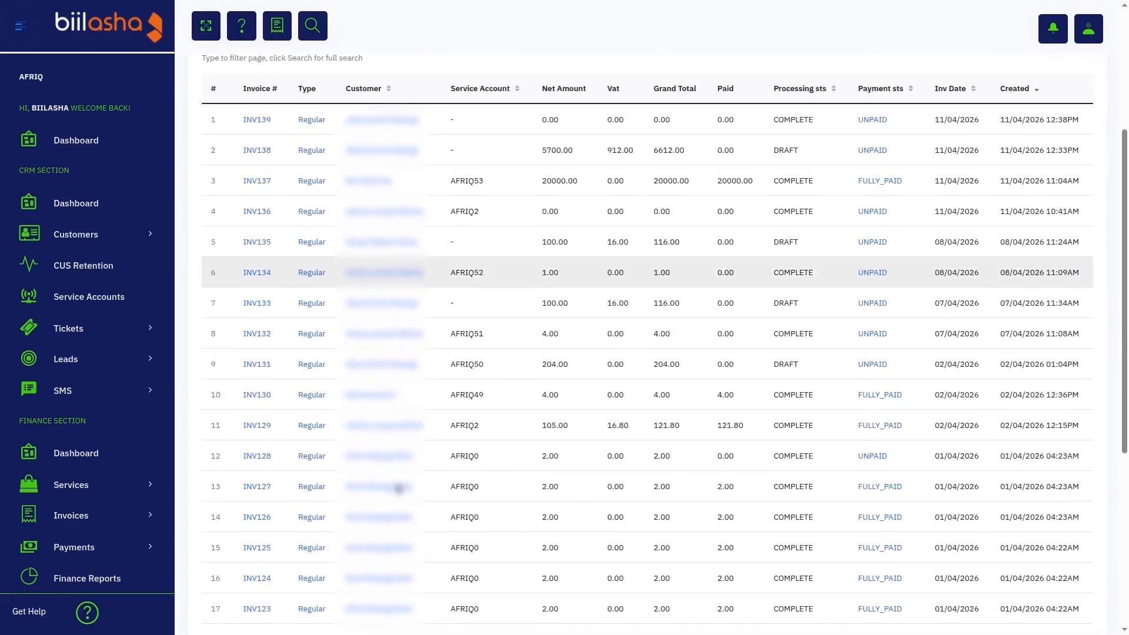
scroll(398, 489, down, 1)
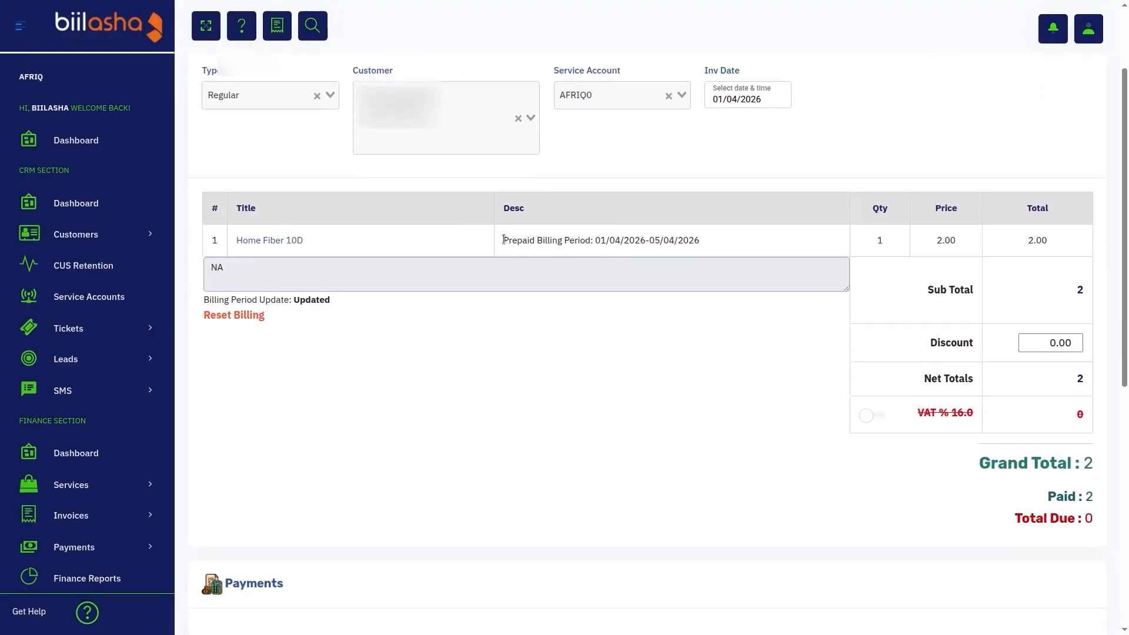
drag(503, 239, 596, 237)
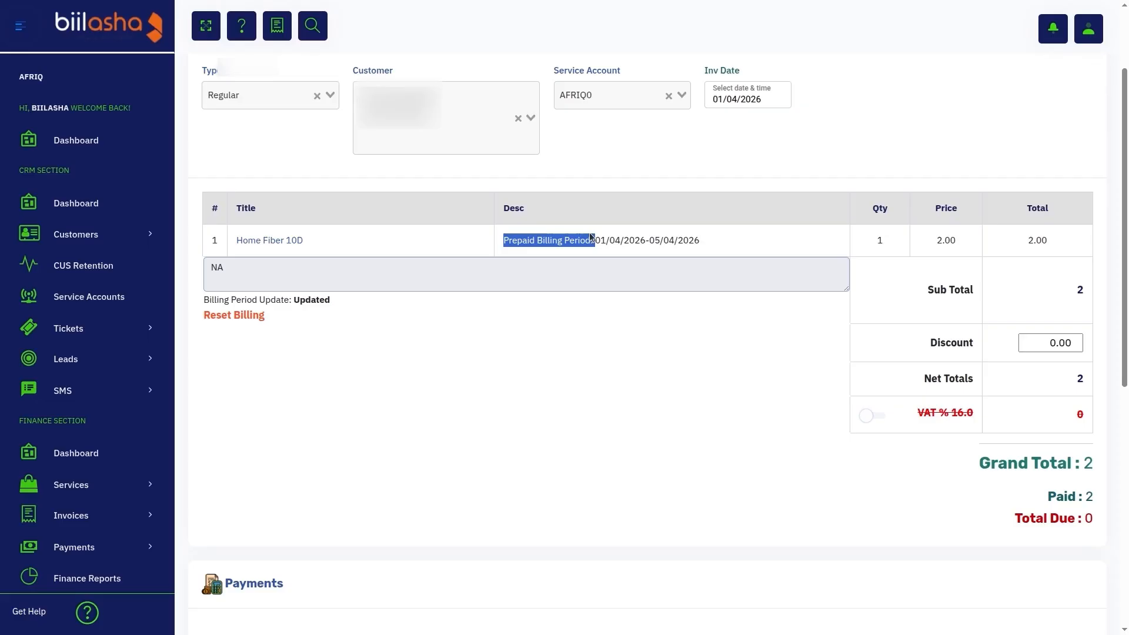
scroll(428, 266, down, 4)
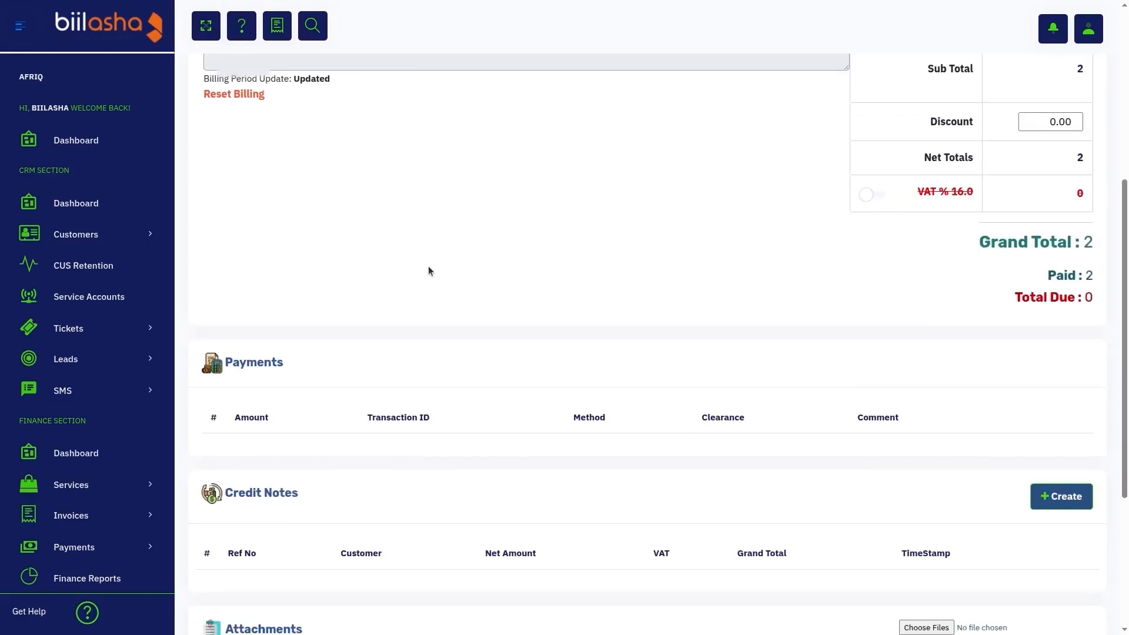
Step: Display invoice INV127's payments and examine the activity log entries for proforma generation and the billing period update
click(266, 366)
scroll(263, 367, down, 5)
scroll(263, 367, down, 1)
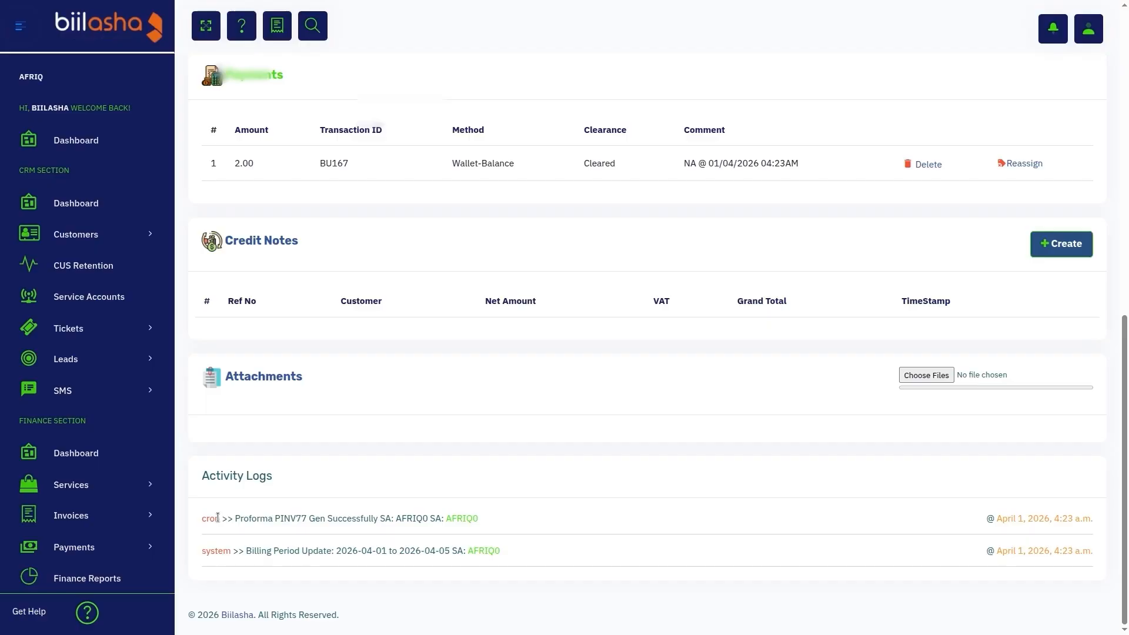
double_click(290, 520)
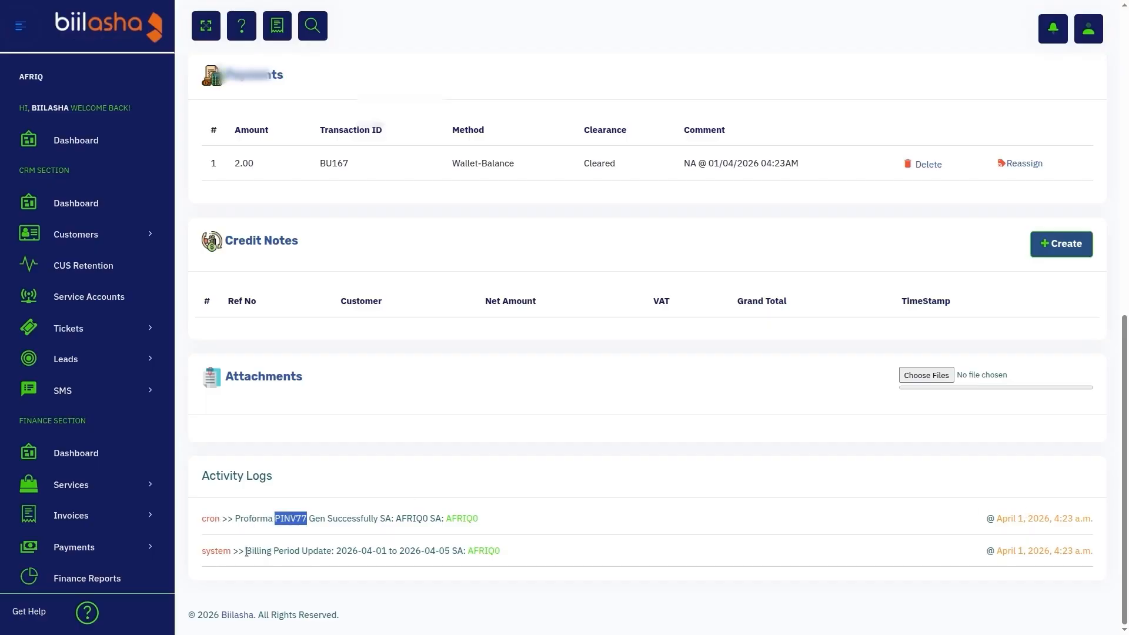
drag(239, 551, 435, 563)
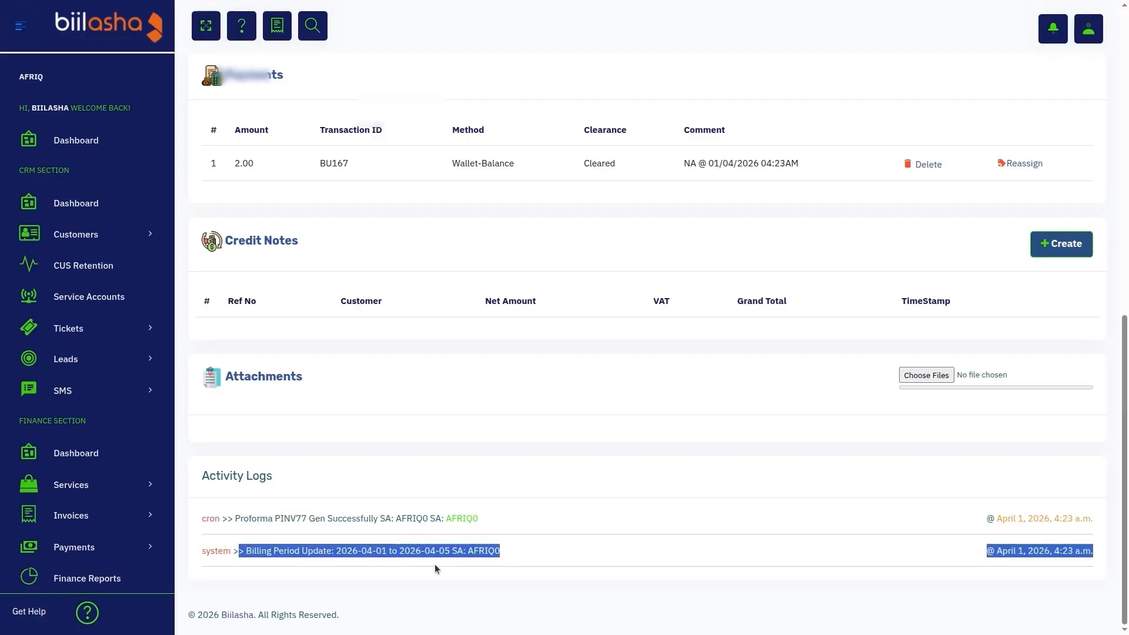
click(541, 558)
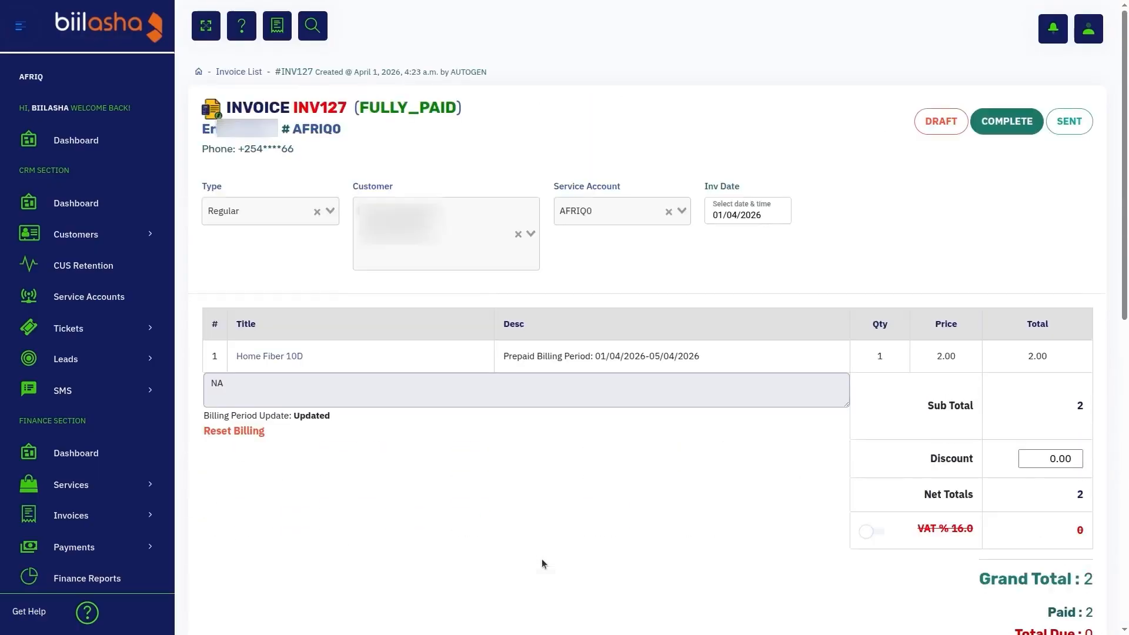